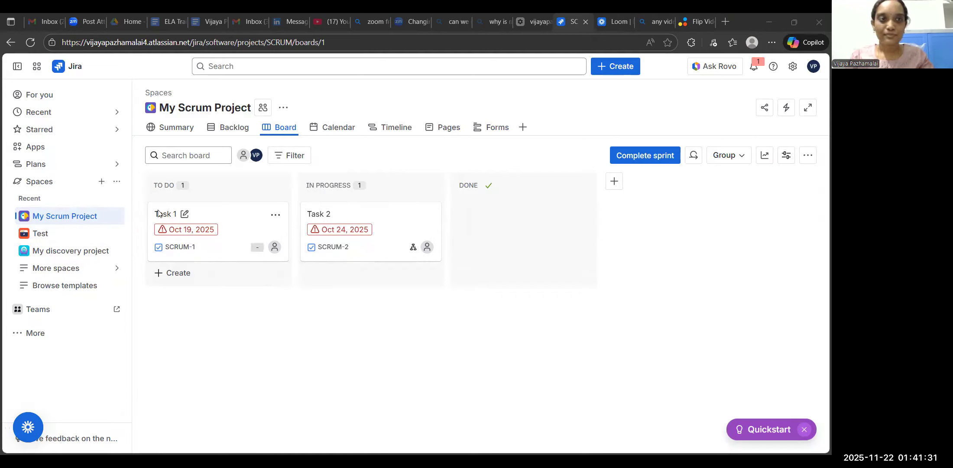
Open the Test space and start creating a work item with Test (TEST) as its space.
left_click(44, 235)
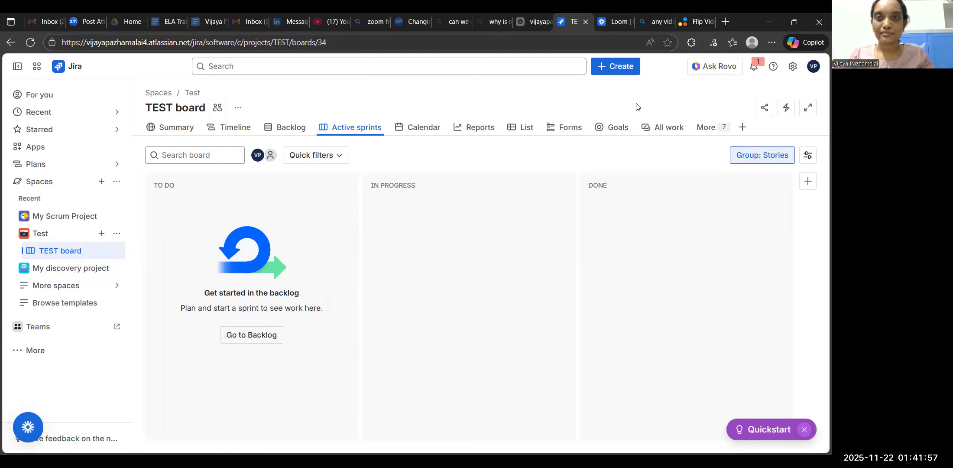
left_click(607, 65)
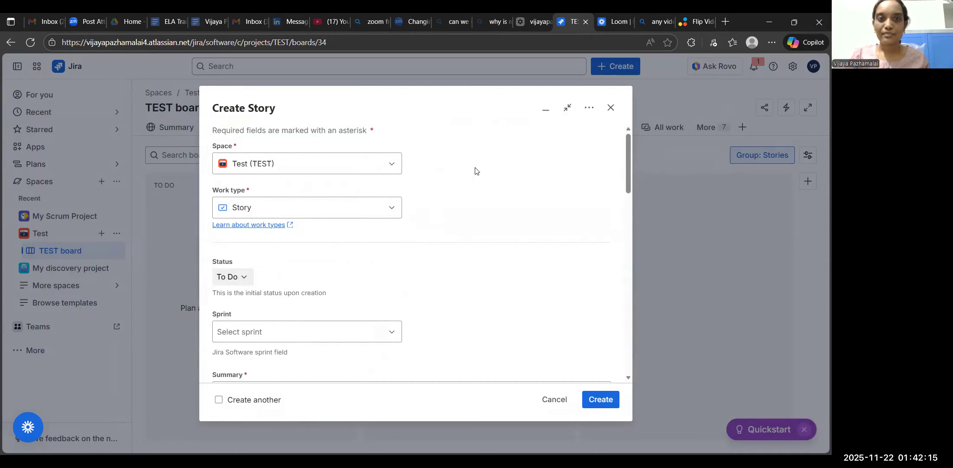
left_click(391, 166)
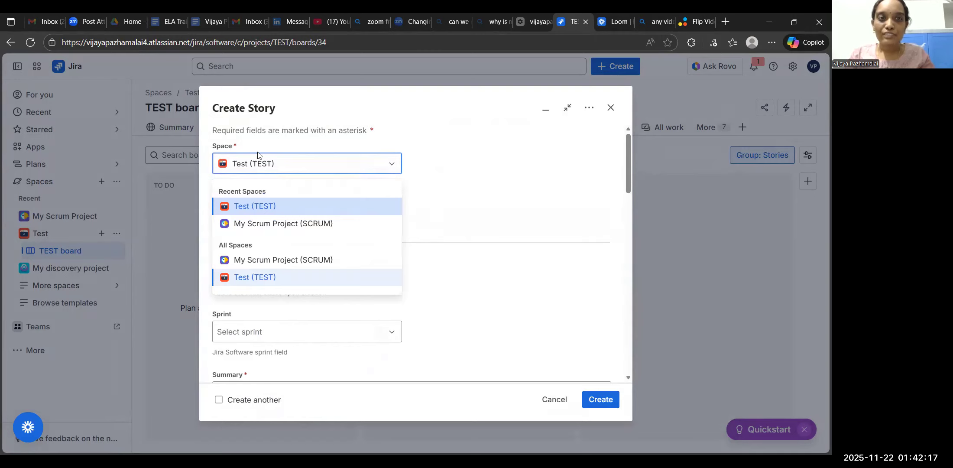
double_click(225, 151)
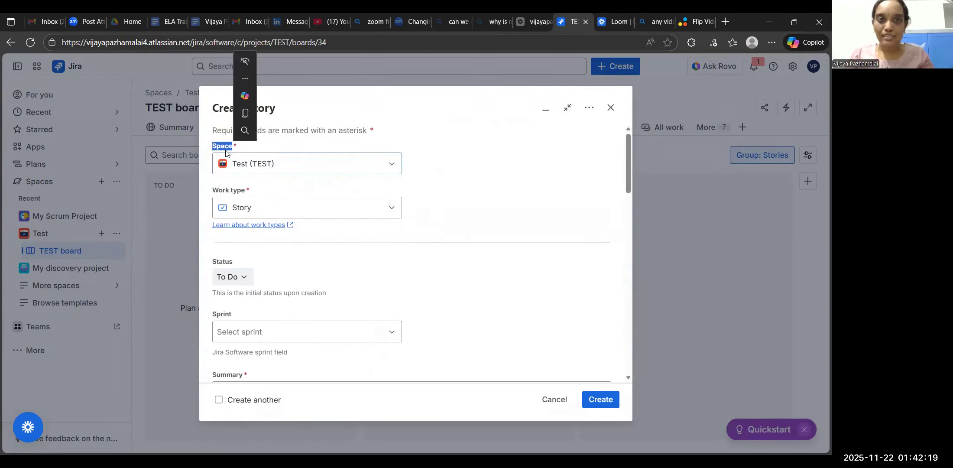
left_click(276, 165)
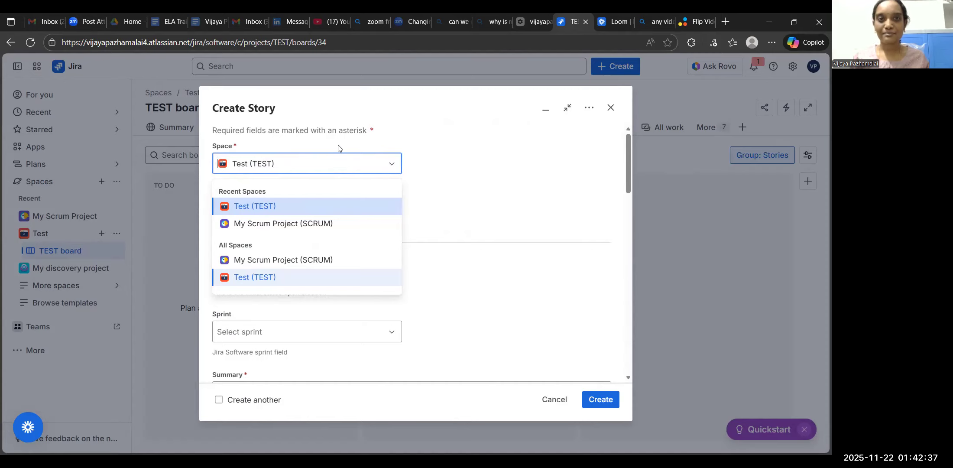
left_click(332, 205)
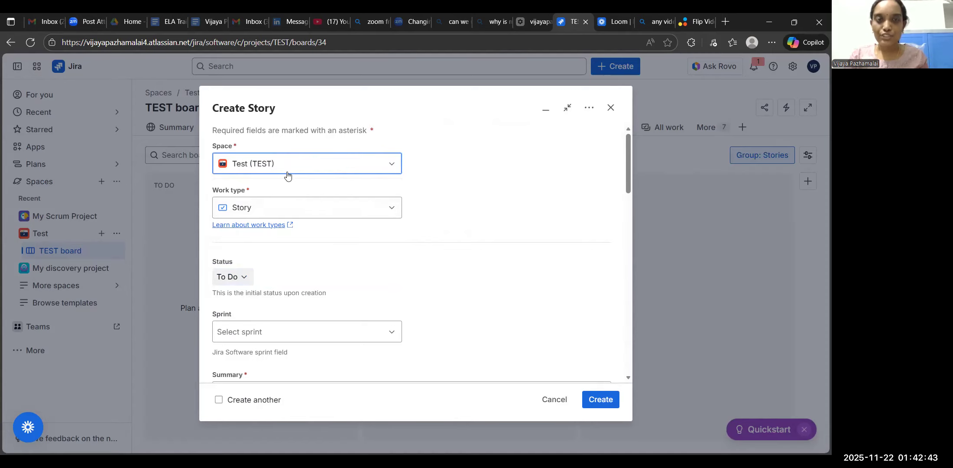
Review the available work types, try Bug for the new item, and set the work type back to Story.
left_click(309, 211)
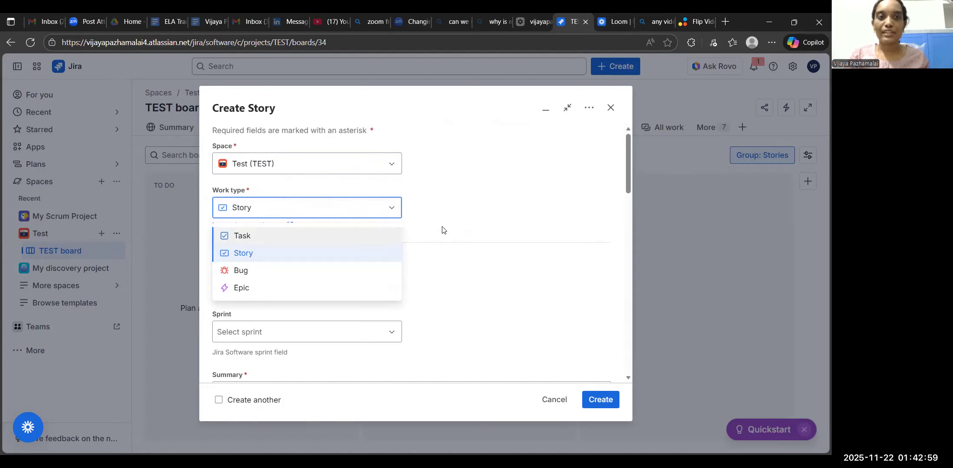
left_click(438, 213)
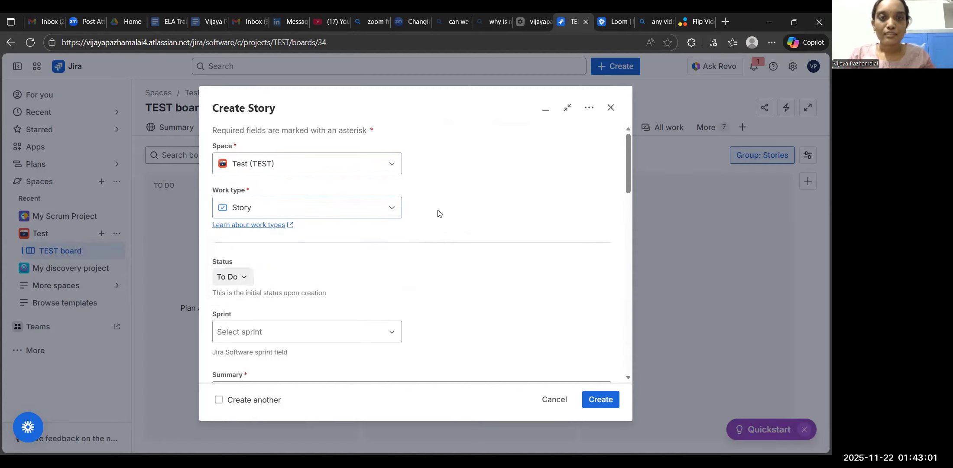
left_click(391, 211)
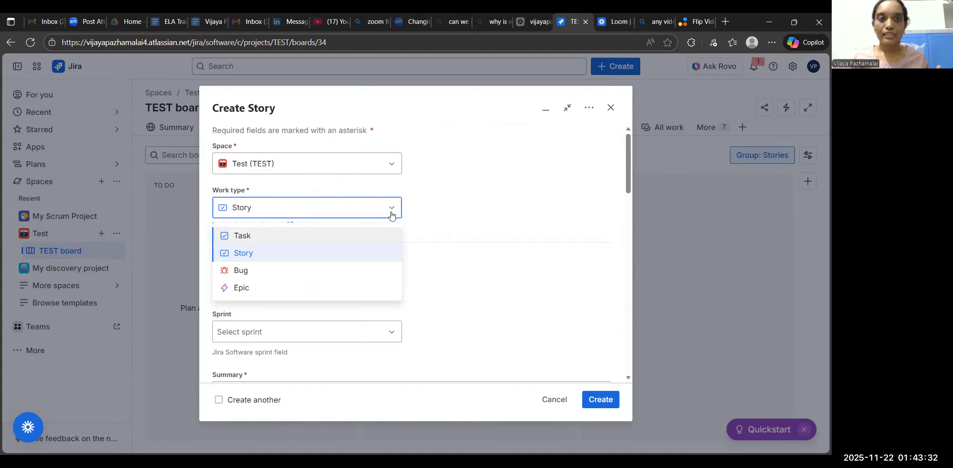
left_click(252, 273)
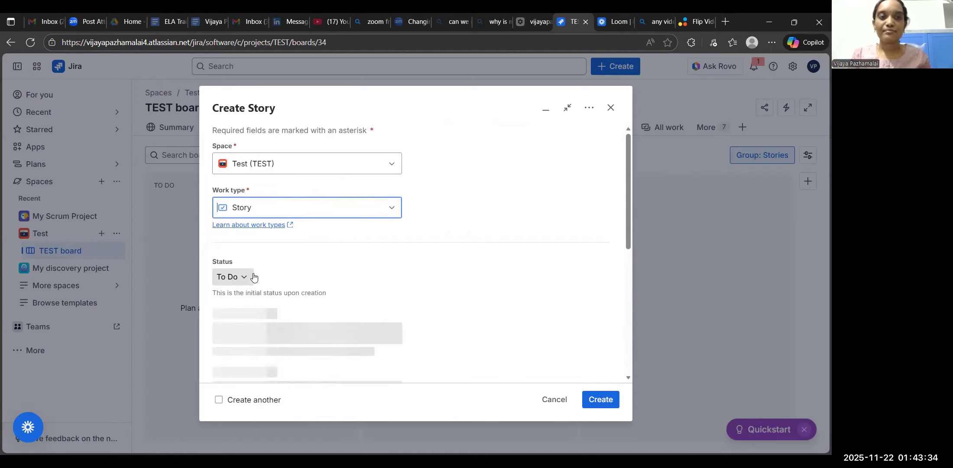
left_click(393, 210)
left_click(395, 211)
left_click(386, 208)
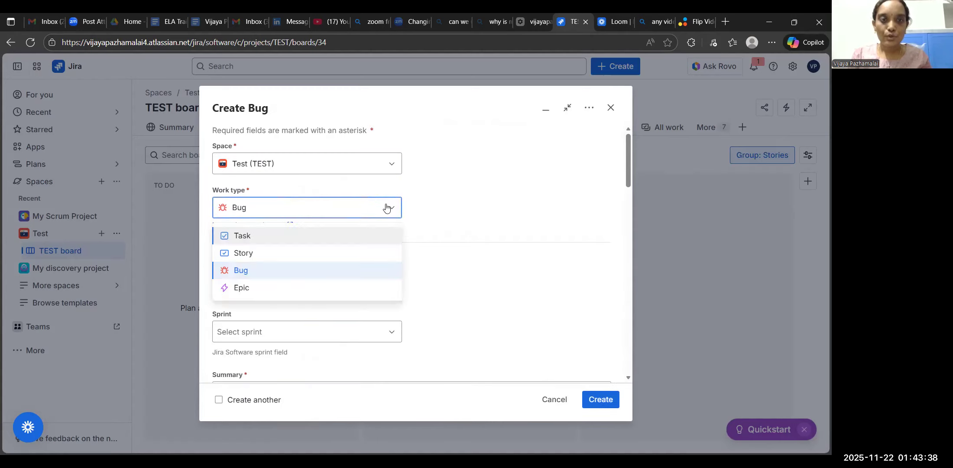
left_click(307, 255)
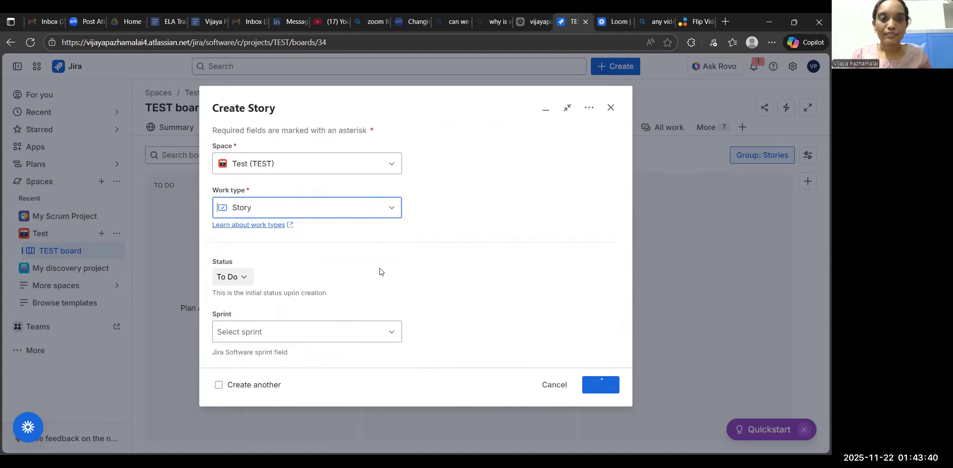
Examine the story form's fields, including Summary, Parent, Description, Priority, Team and Labels.
scroll(380, 271, "down", 5)
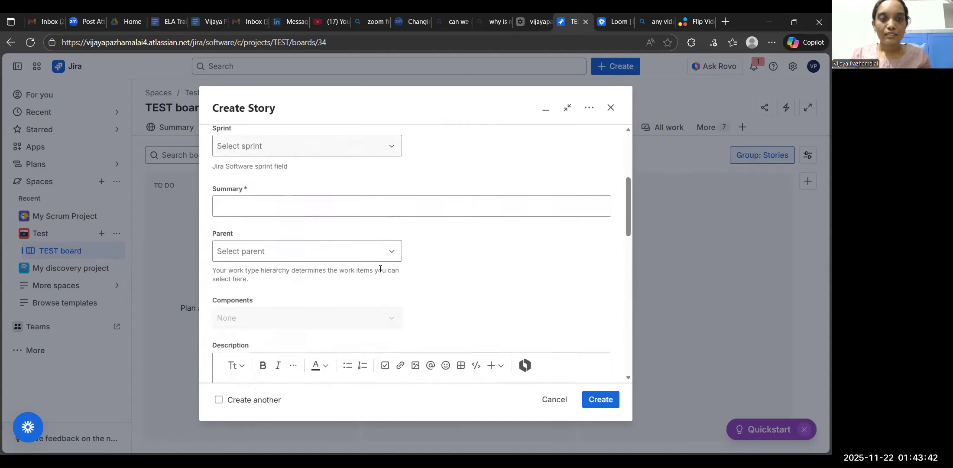
left_click(360, 204)
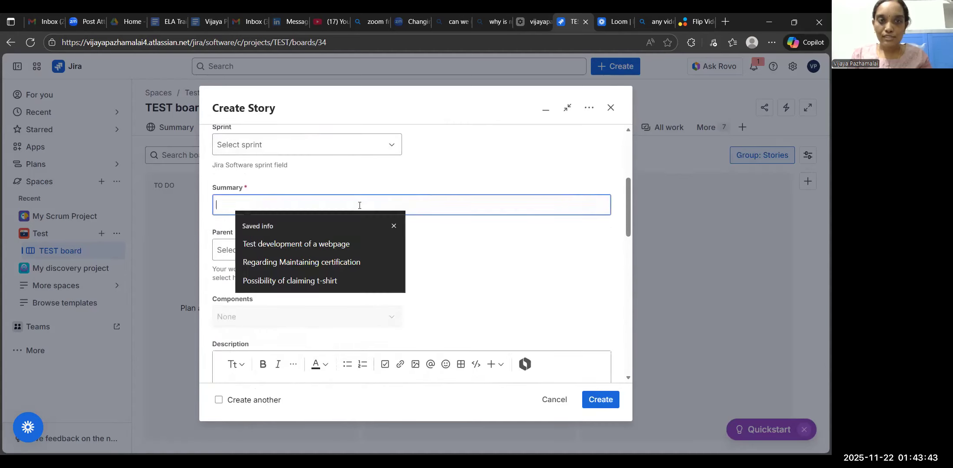
left_click(454, 263)
scroll(453, 263, "down", 5)
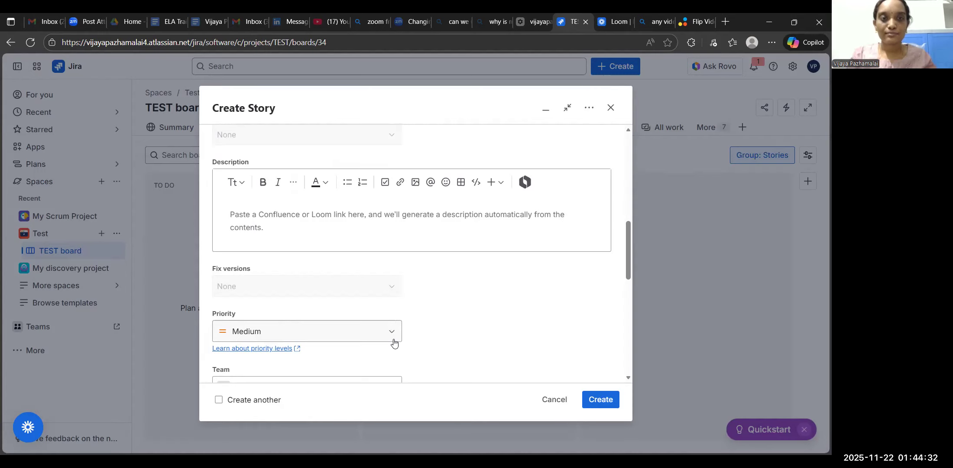
scroll(441, 289, "down", 2)
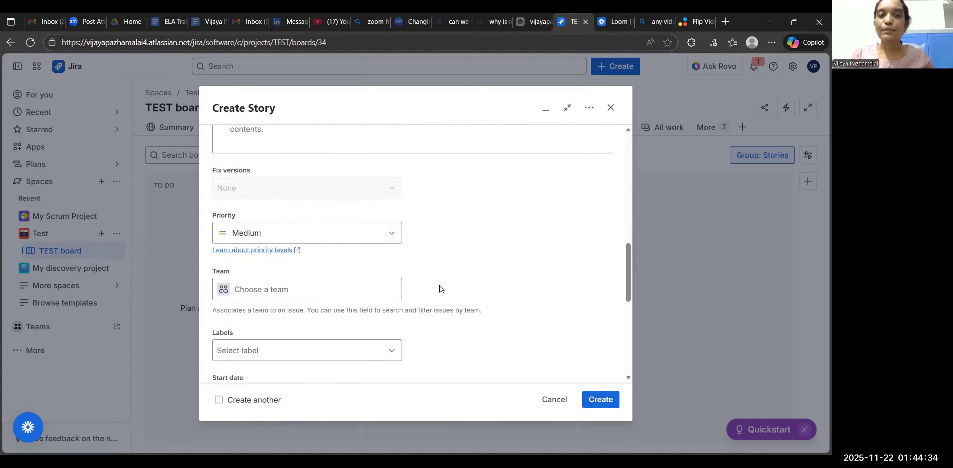
scroll(390, 232, "up", 2)
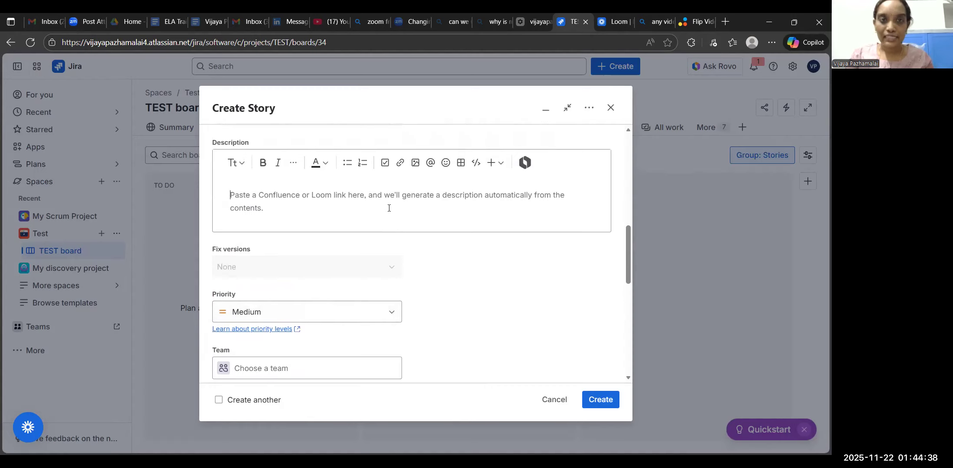
scroll(334, 248, "up", 2)
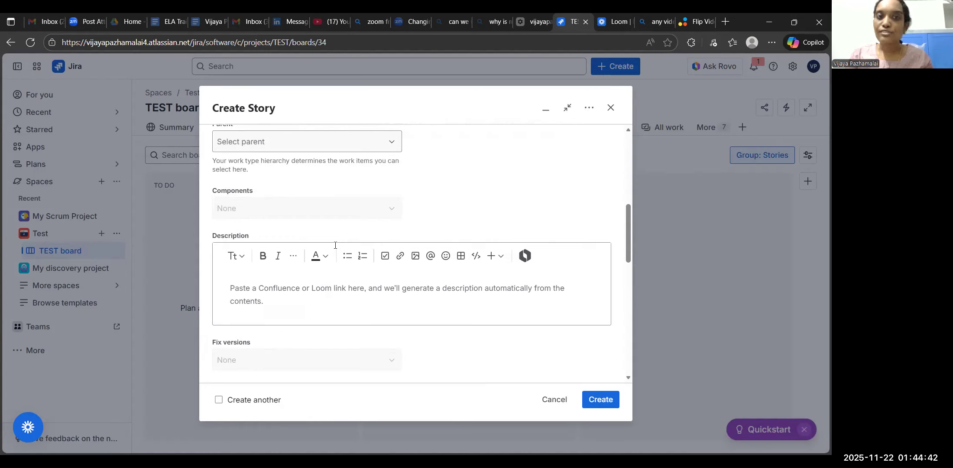
scroll(335, 245, "up", 3)
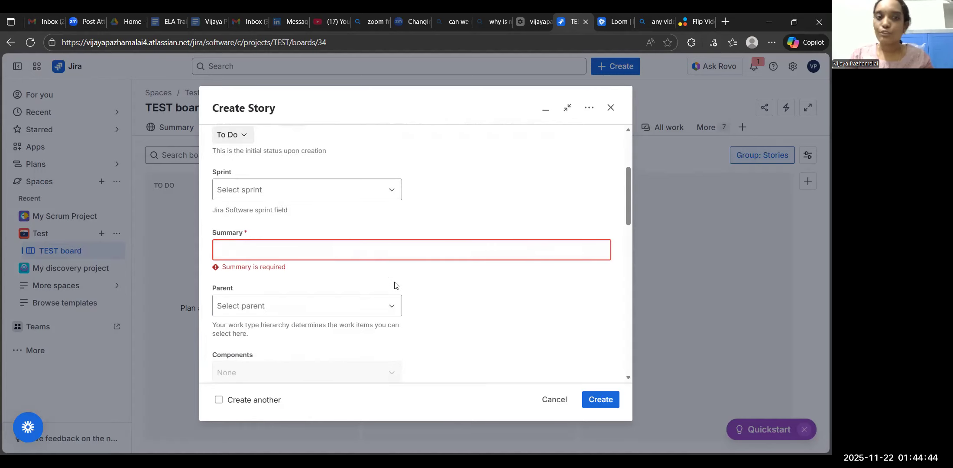
scroll(360, 227, "down", 2)
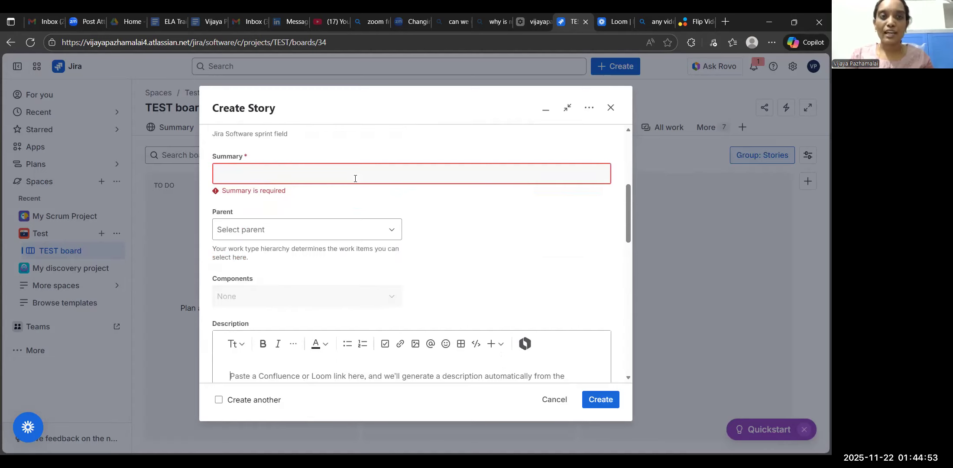
Enter "Test development of a webpage" as the story's summary.
right_click(355, 178)
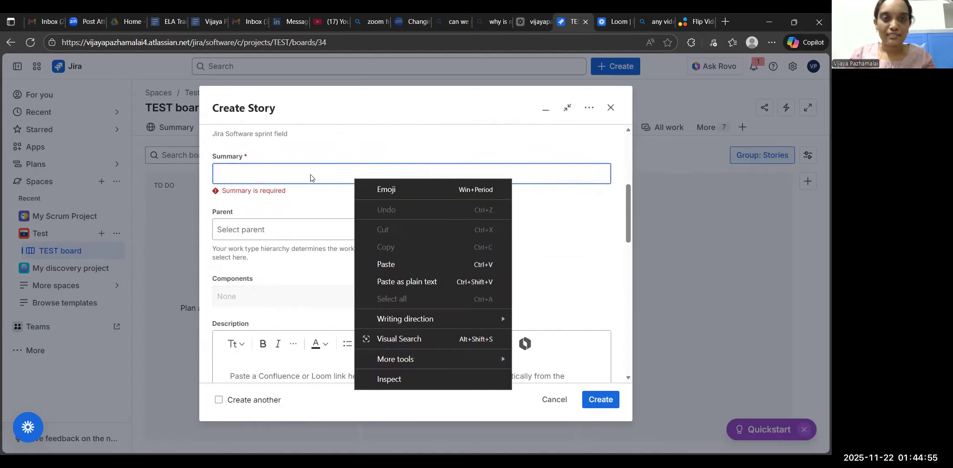
left_click(307, 171)
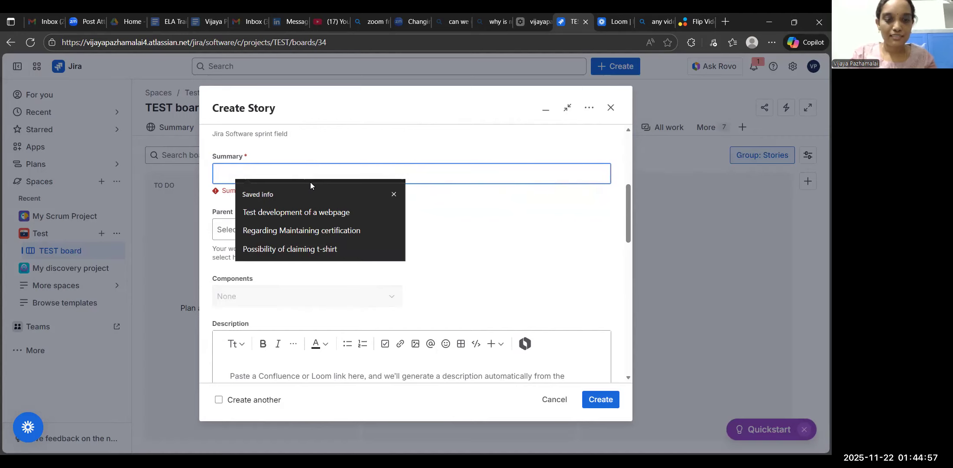
type("Test")
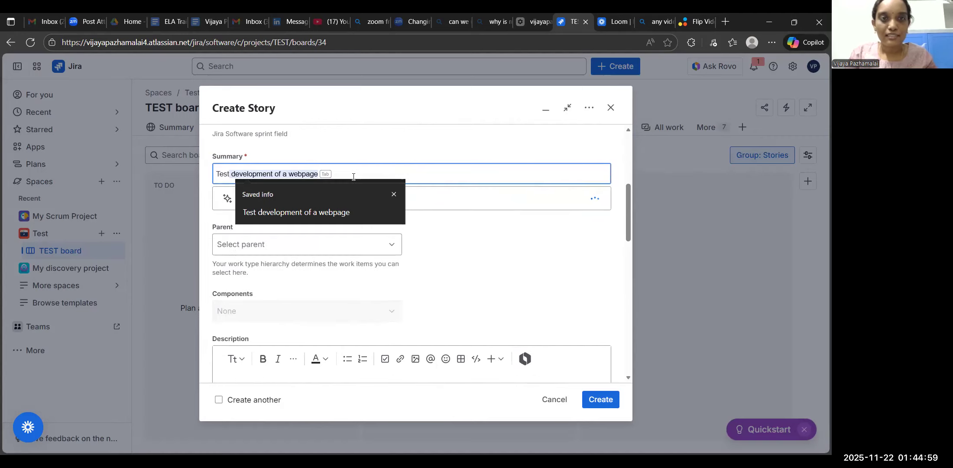
left_click(462, 219)
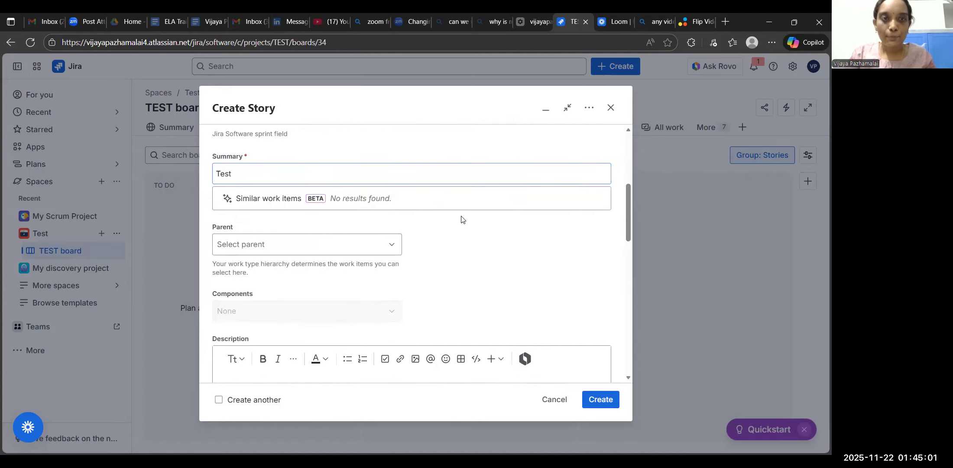
left_click(314, 175)
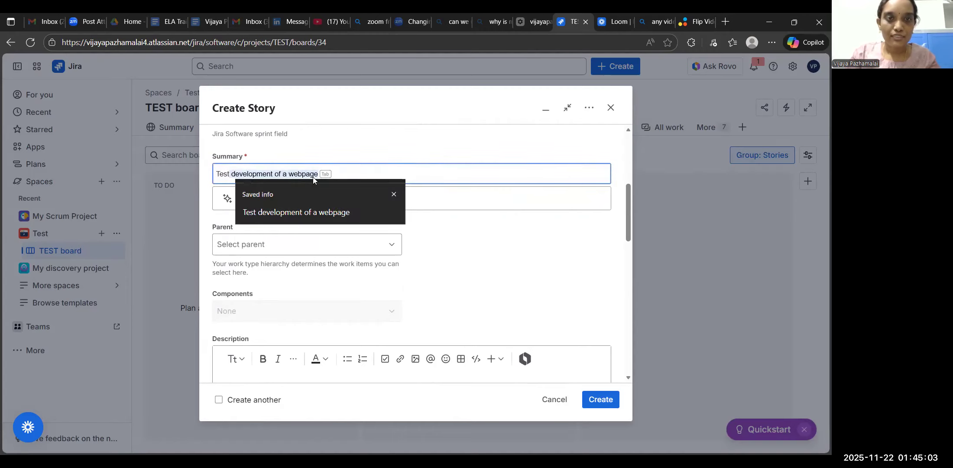
left_click(291, 207)
Fill in the story's description with "This is to track the efforts and progress on the development of a test webpage".
scroll(309, 302, "down", 1)
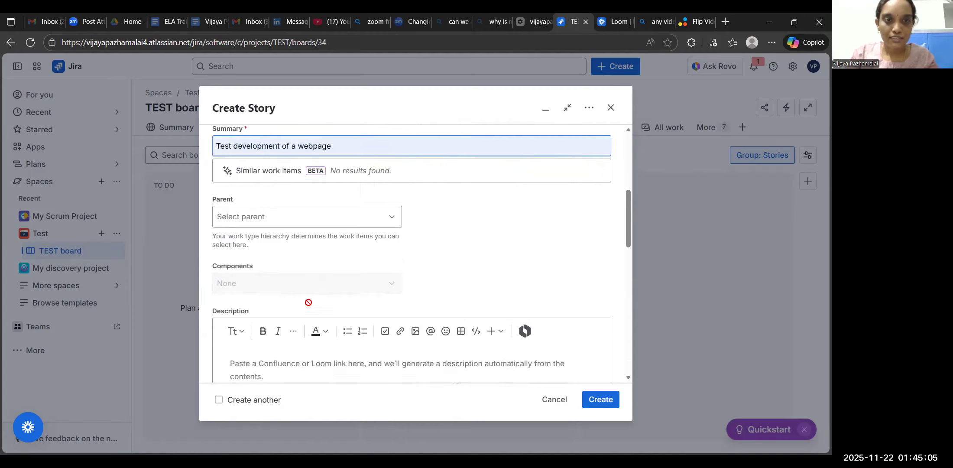
scroll(308, 301, "down", 1)
left_click(283, 323)
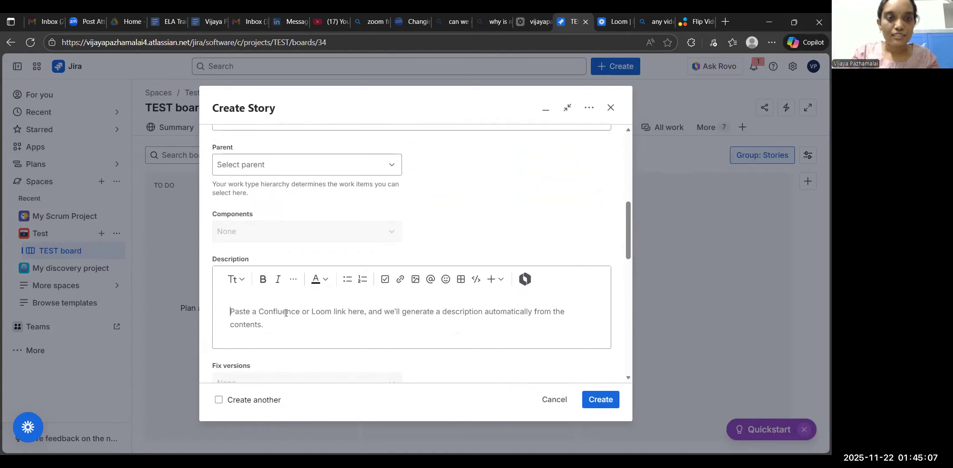
type("This is to trak")
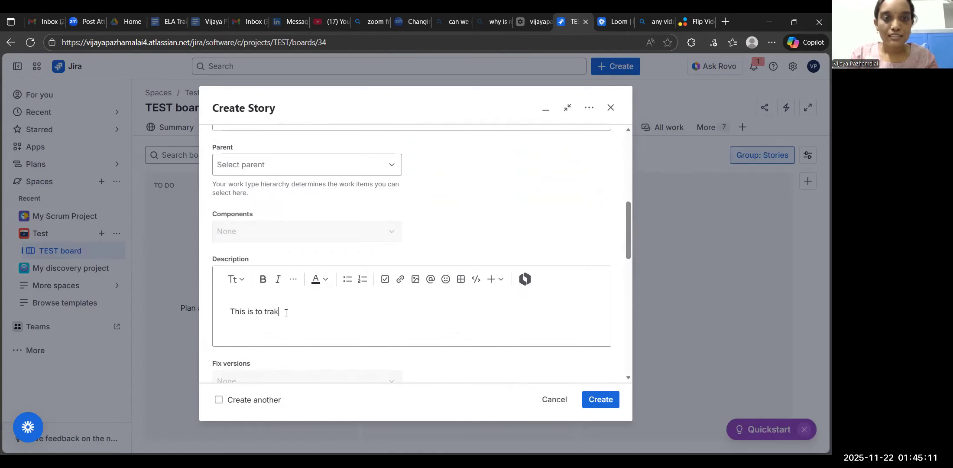
key("BackSpace")
type("ck the efforts ")
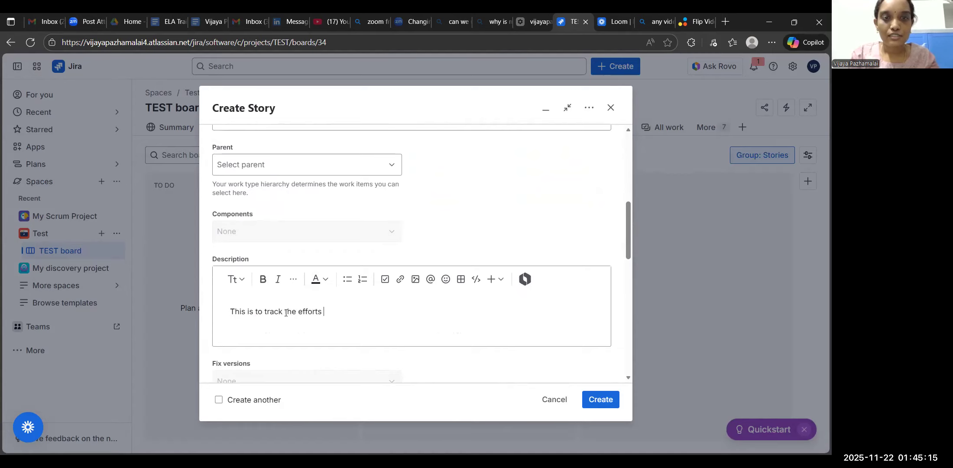
type("and progress")
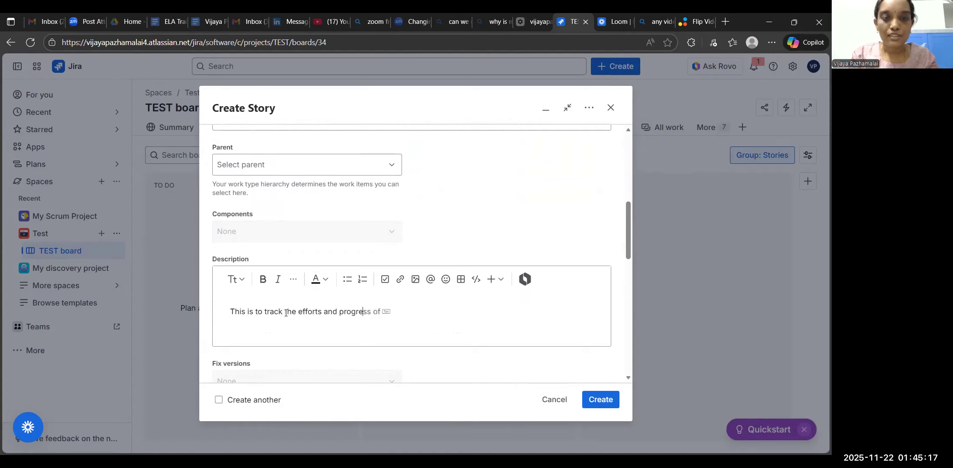
type(" on t")
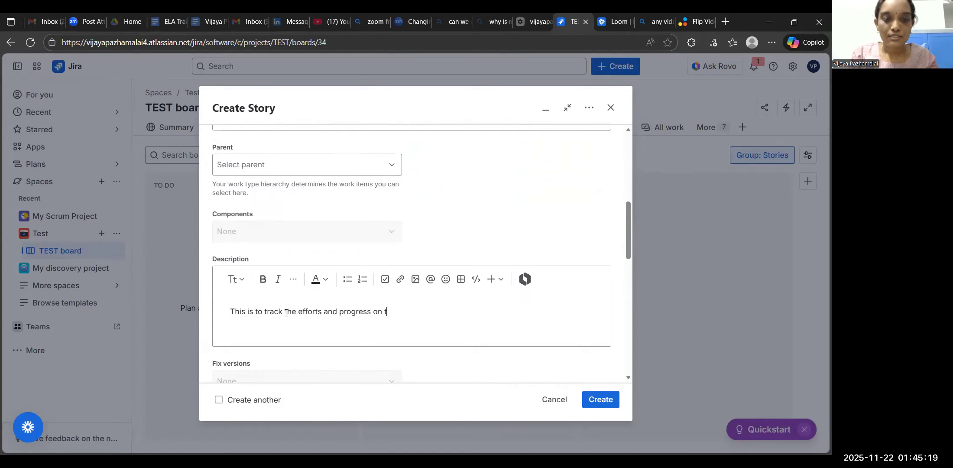
type("he developm")
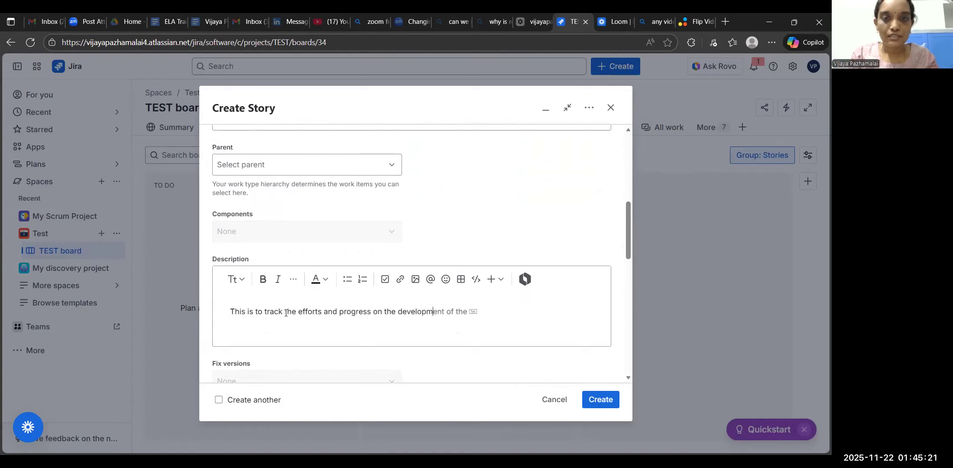
type("ent of a tes")
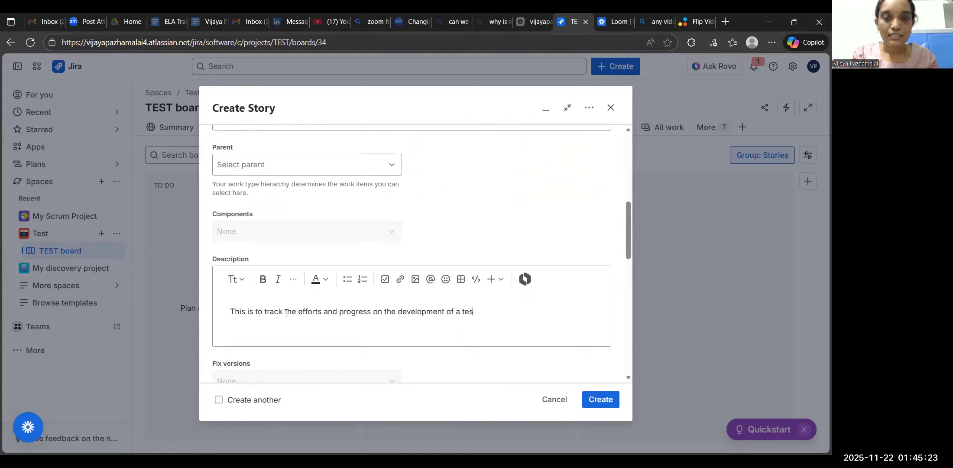
type("t webpag")
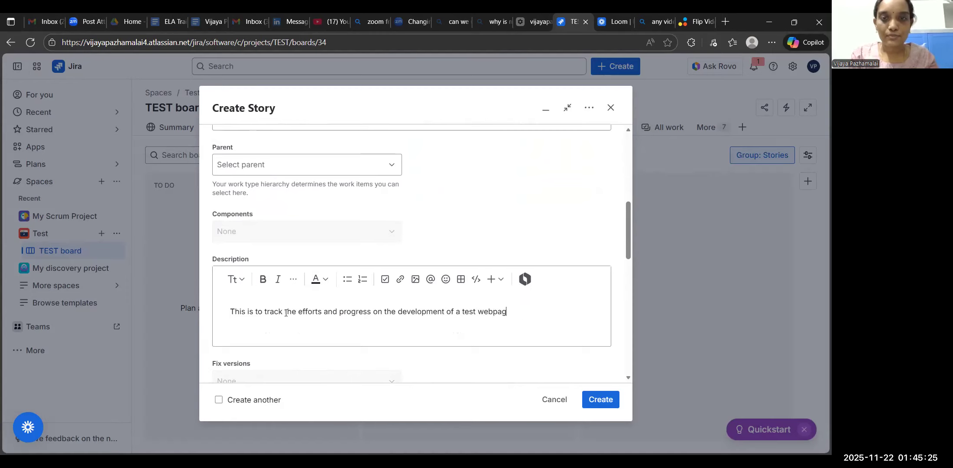
type("e")
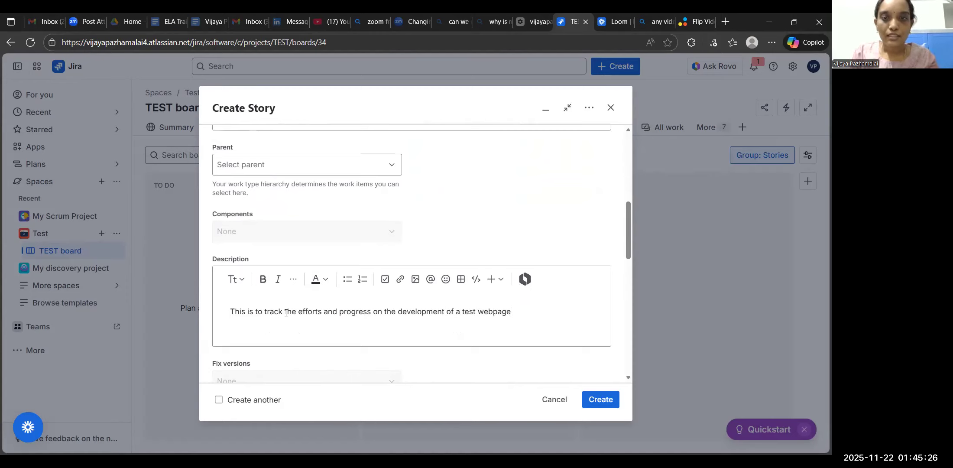
Review the story form's Summary and Description entries and the remaining fields, including Priority, Team, Labels, Start date and Due date.
double_click(236, 260)
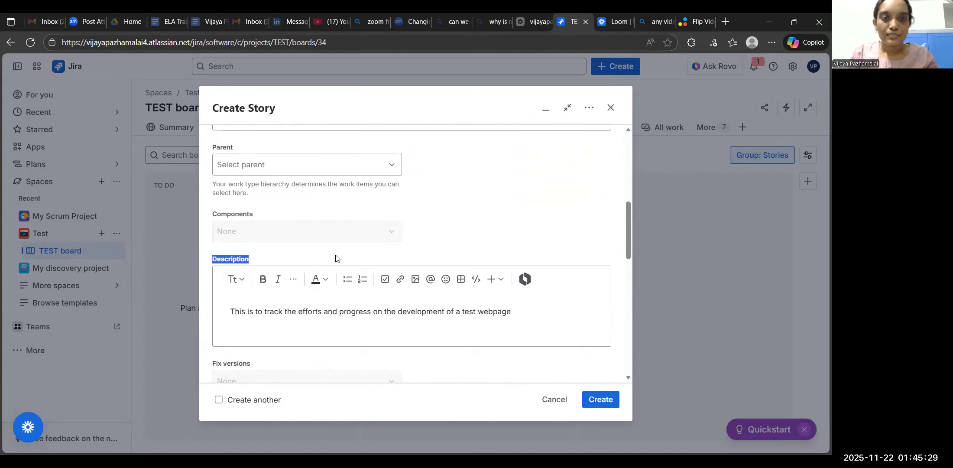
scroll(337, 259, "up", 2)
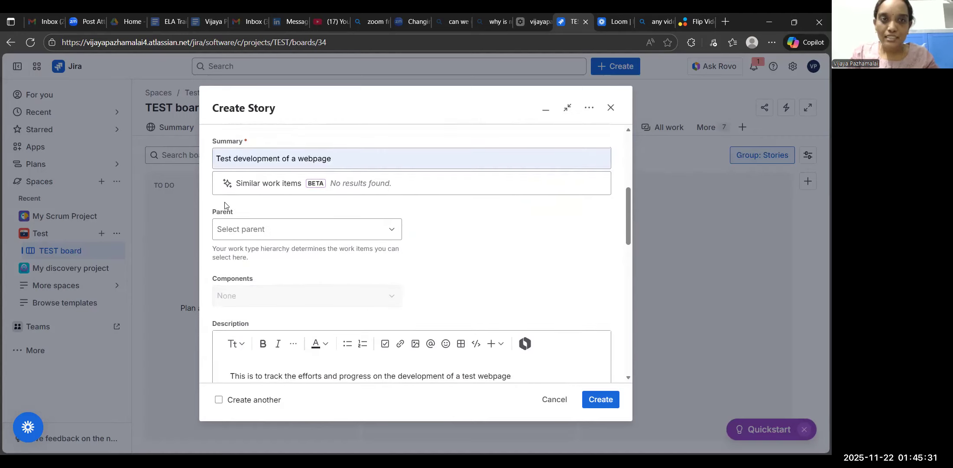
scroll(284, 210, "up", 2)
double_click(281, 209)
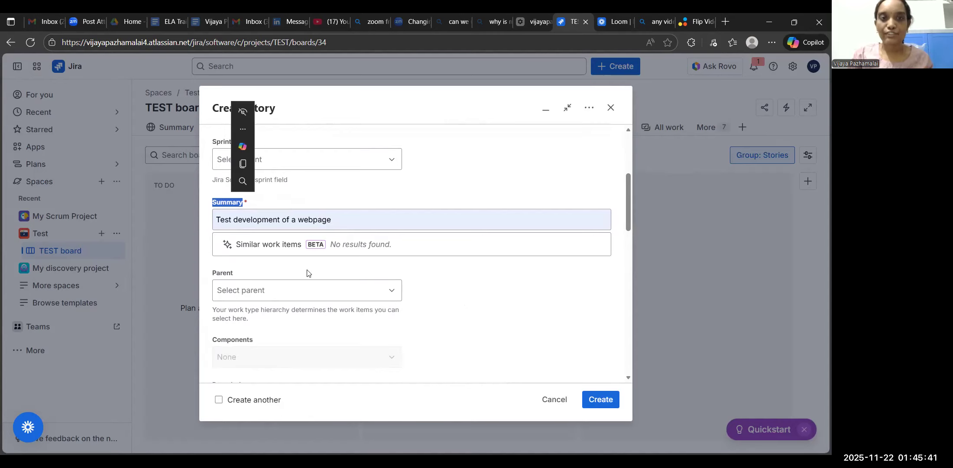
scroll(307, 273, "down", 2)
scroll(308, 272, "down", 2)
double_click(234, 242)
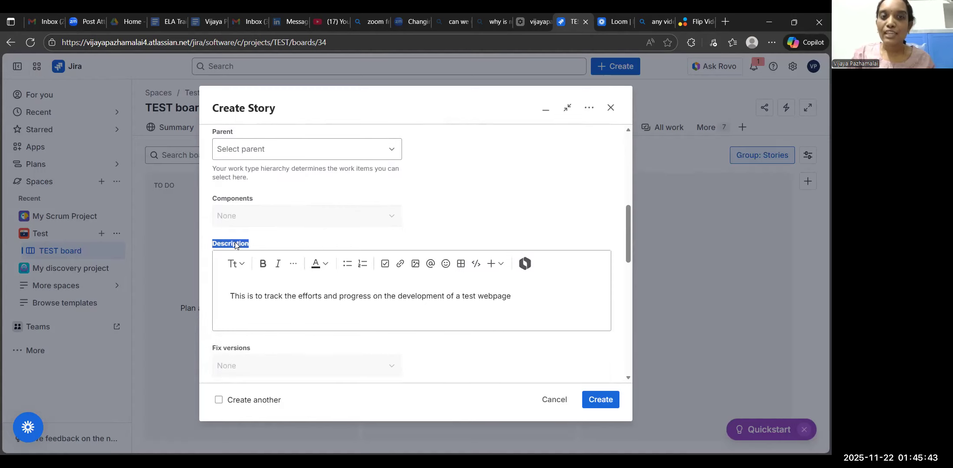
left_click(274, 242)
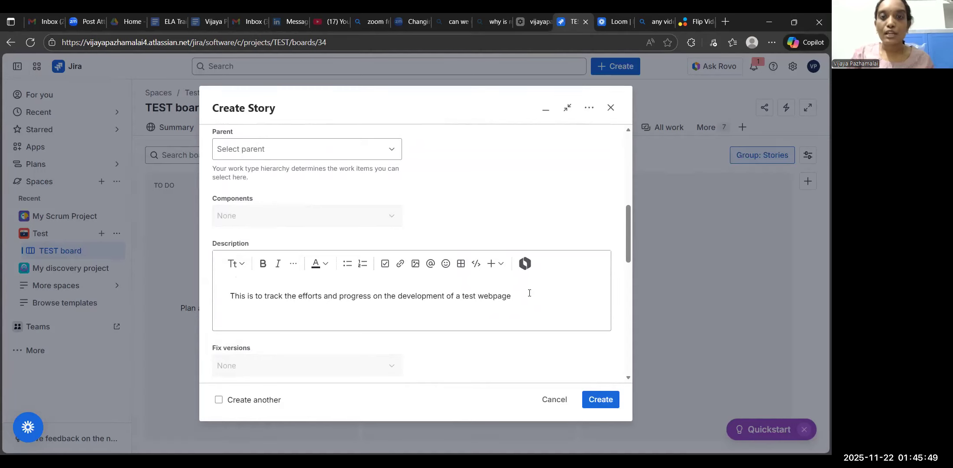
scroll(528, 294, "down", 10)
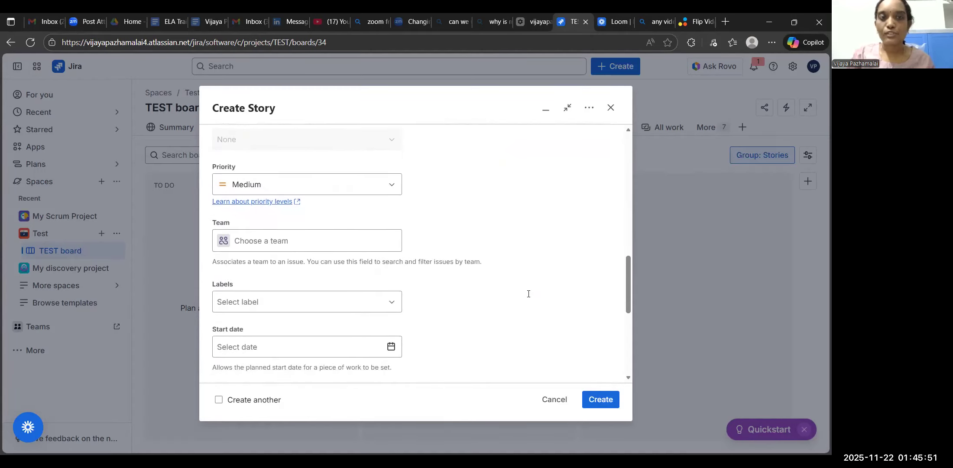
scroll(442, 276, "up", 5)
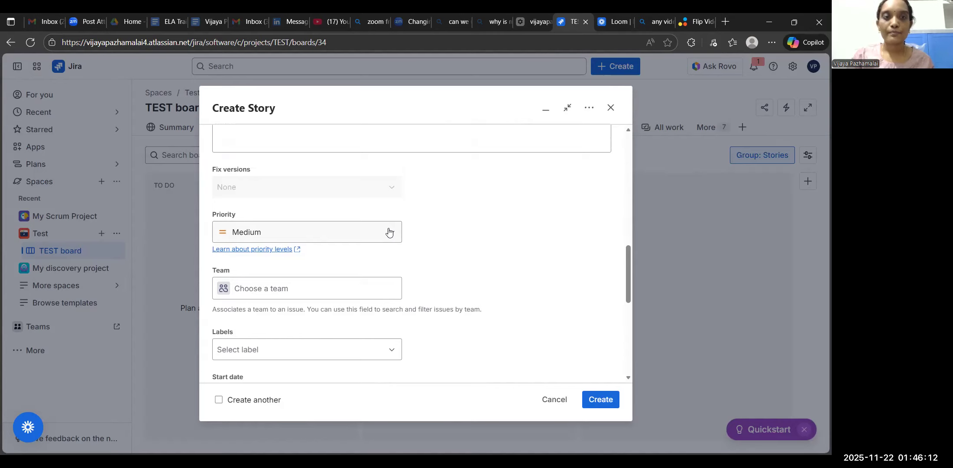
scroll(389, 232, "down", 6)
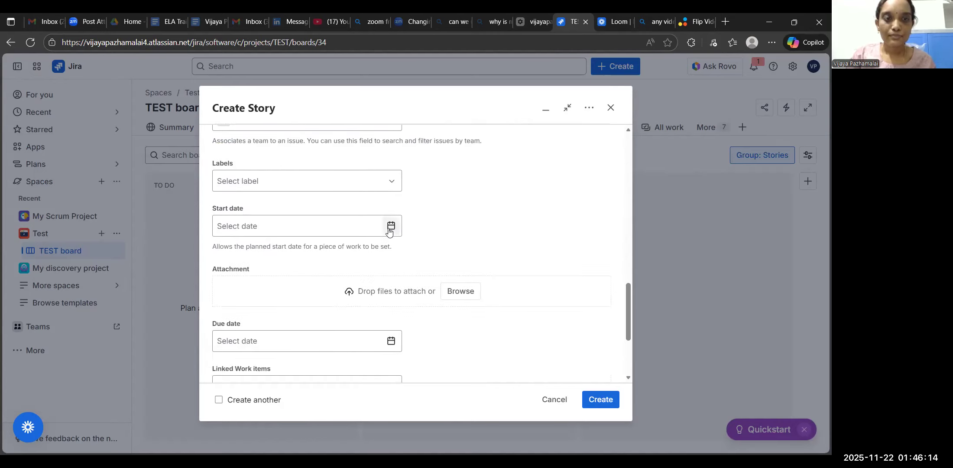
Create the story and open the new work item to look through its description, activity and details.
left_click(594, 399)
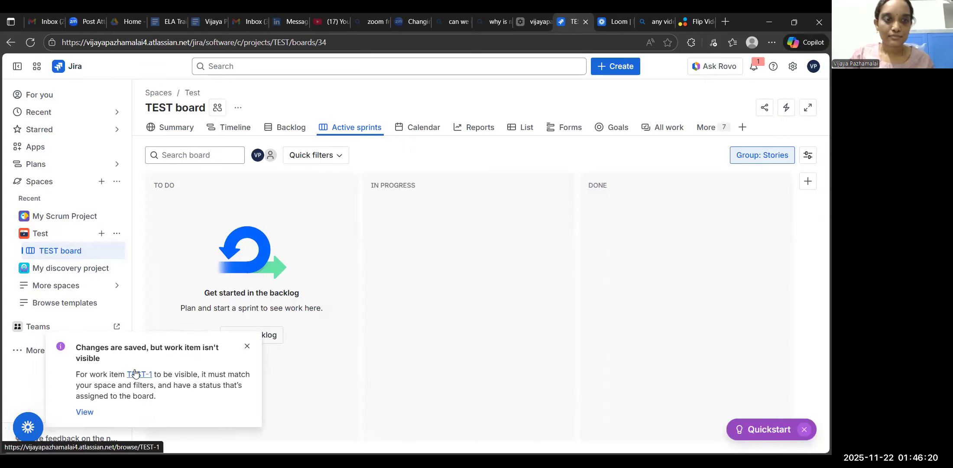
left_click(135, 374)
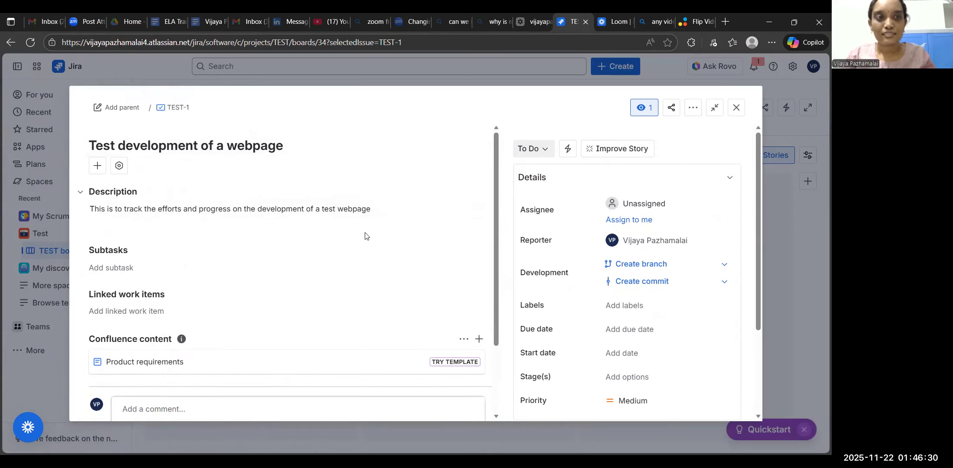
scroll(365, 236, "down", 2)
scroll(524, 262, "down", 3)
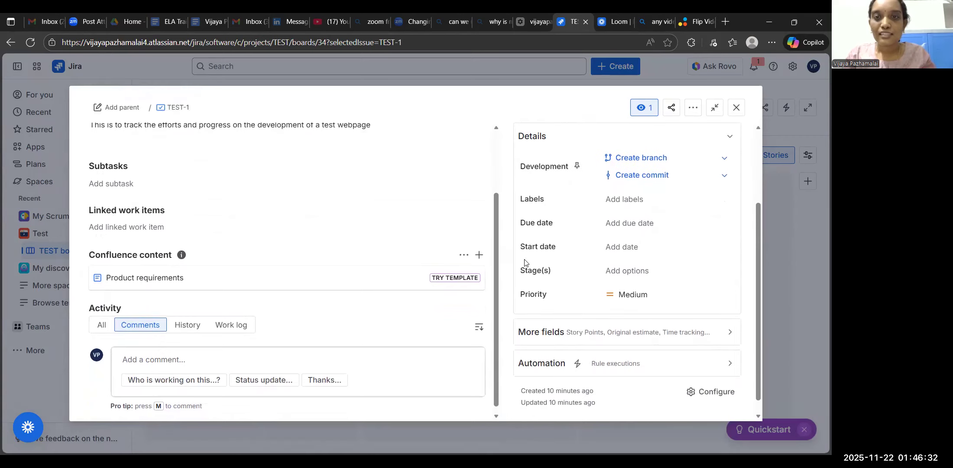
scroll(524, 262, "up", 3)
scroll(278, 167, "up", 3)
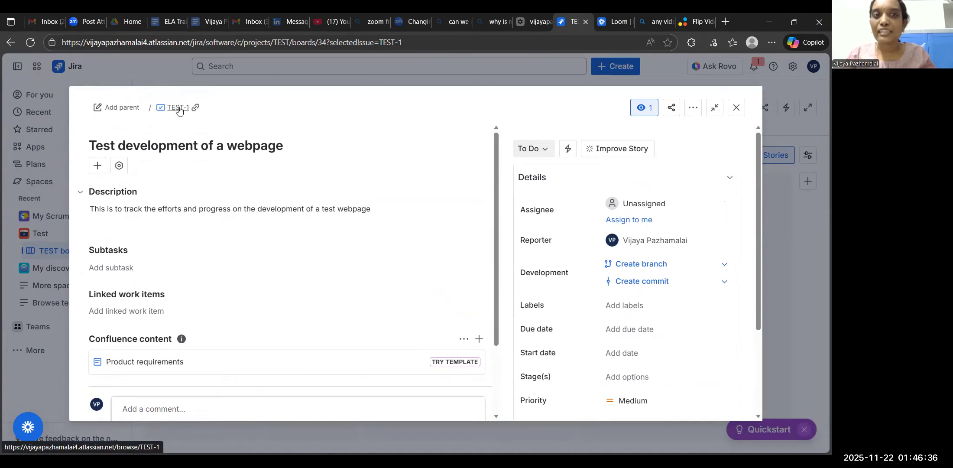
Check the status choices available for the story and set its status to In Progress.
left_click(547, 152)
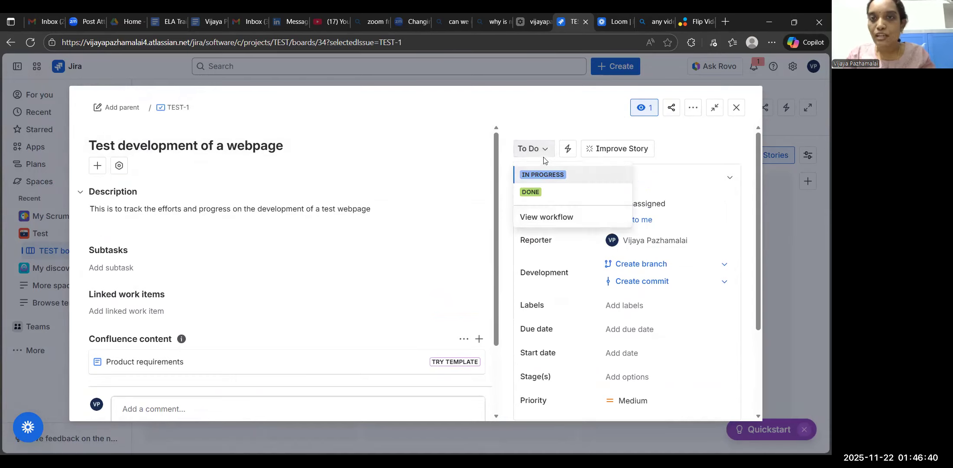
left_click(555, 119)
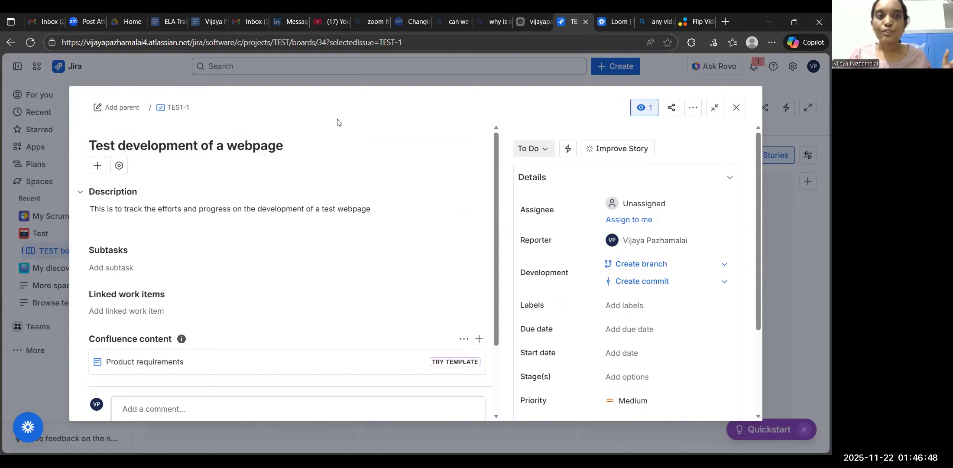
left_click(543, 151)
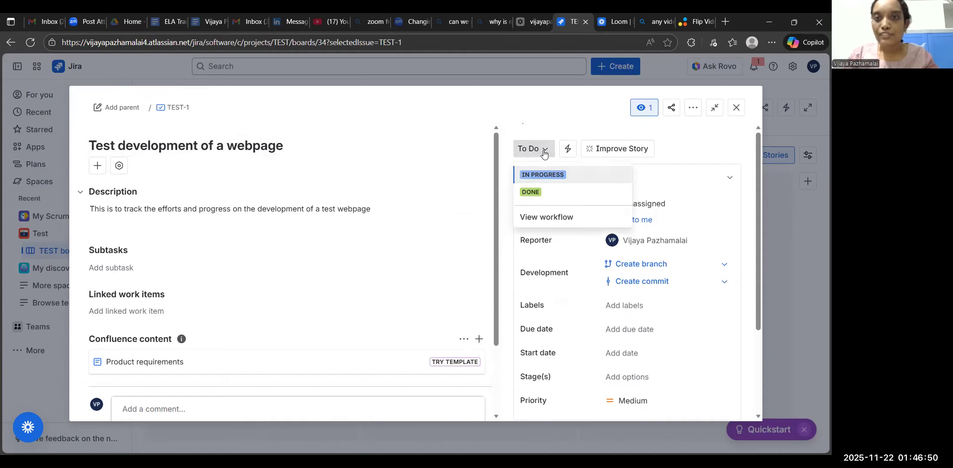
left_click(562, 122)
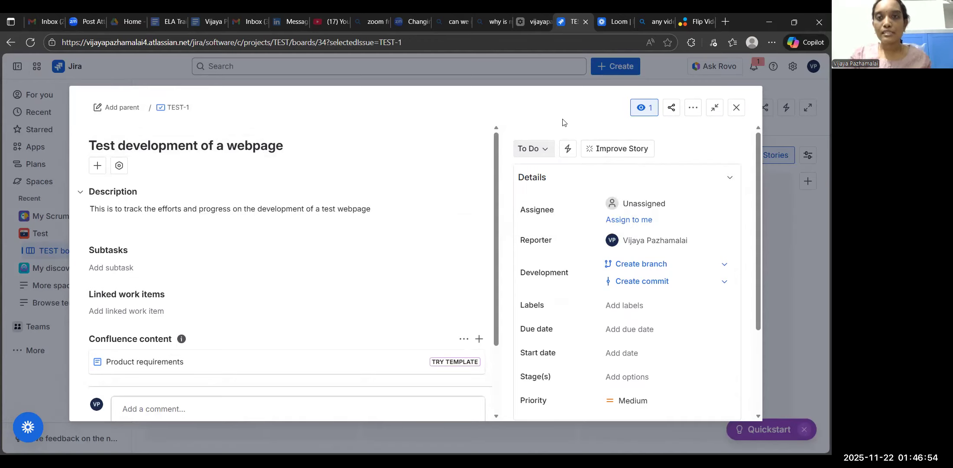
left_click(544, 151)
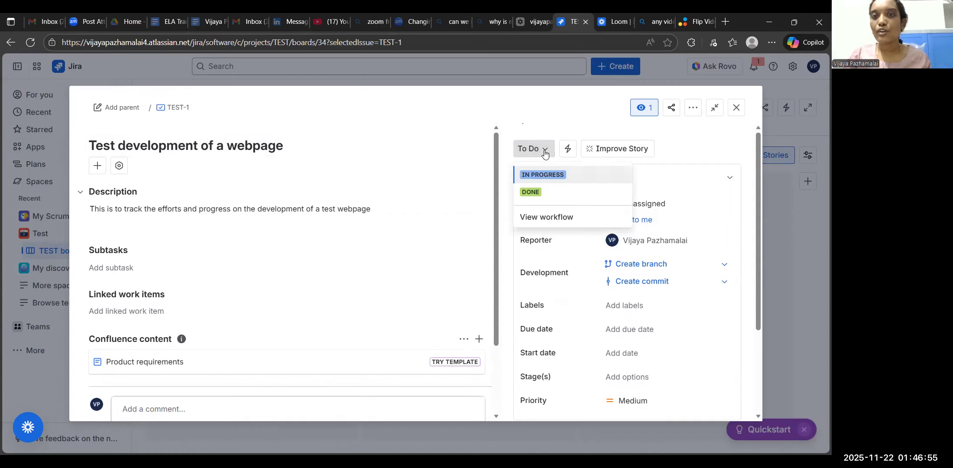
left_click(549, 175)
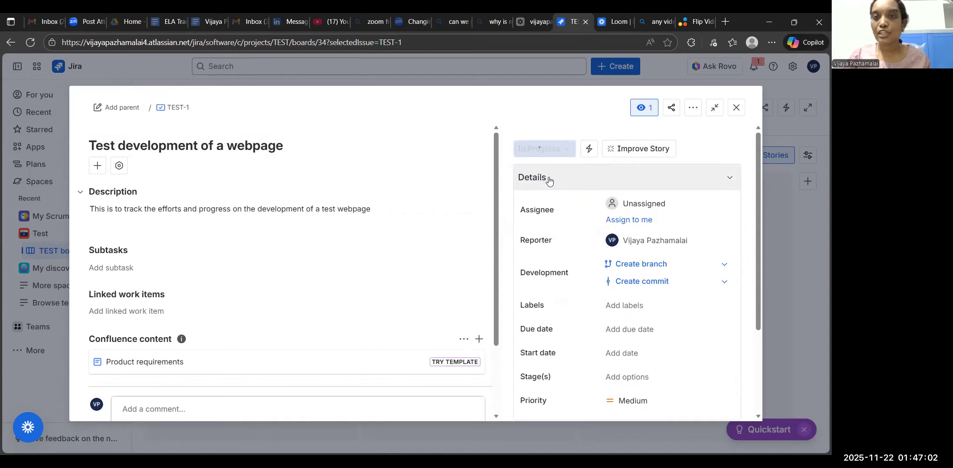
Open the story's comment editor and assign the story to the same person as its reporter.
scroll(345, 241, "down", 3)
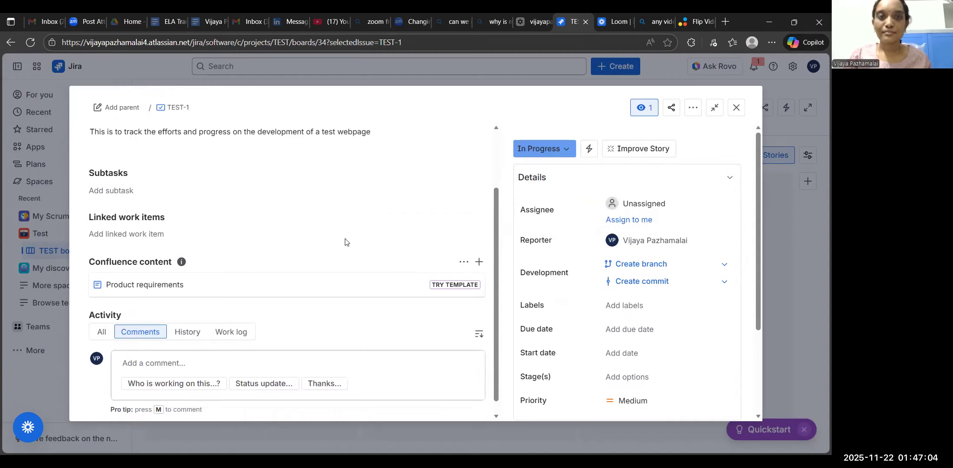
left_click(229, 355)
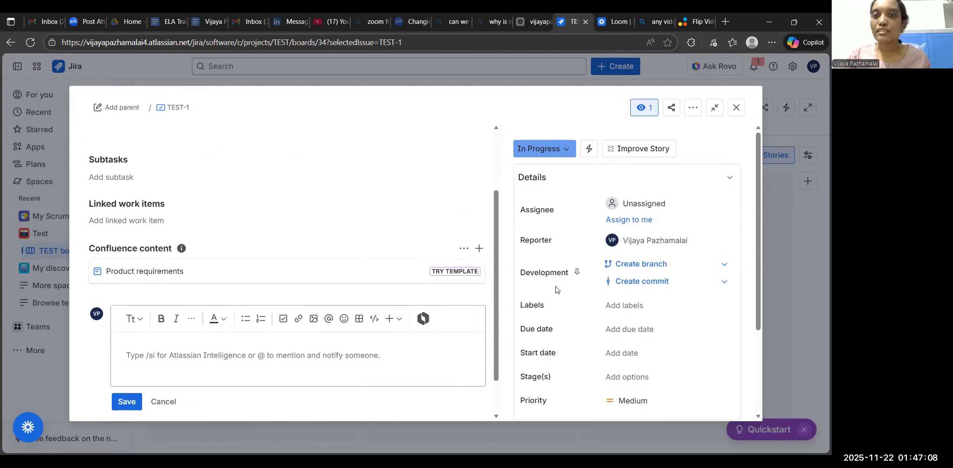
left_click(647, 203)
type("vijaya")
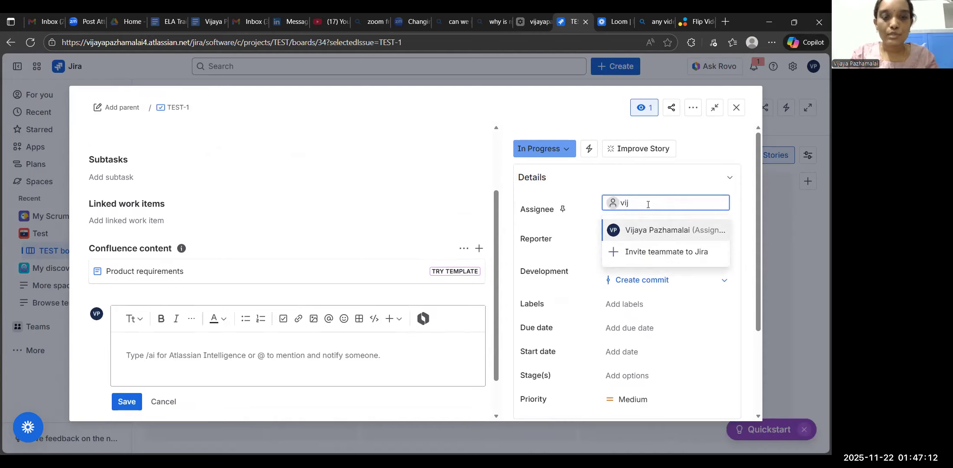
left_click(627, 229)
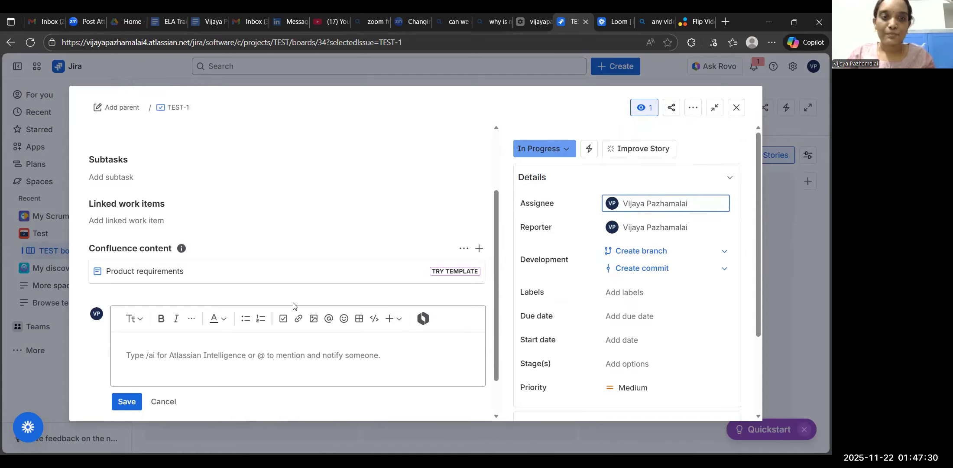
Add the comment "UI work is complete" to the story and save it.
left_click(239, 350)
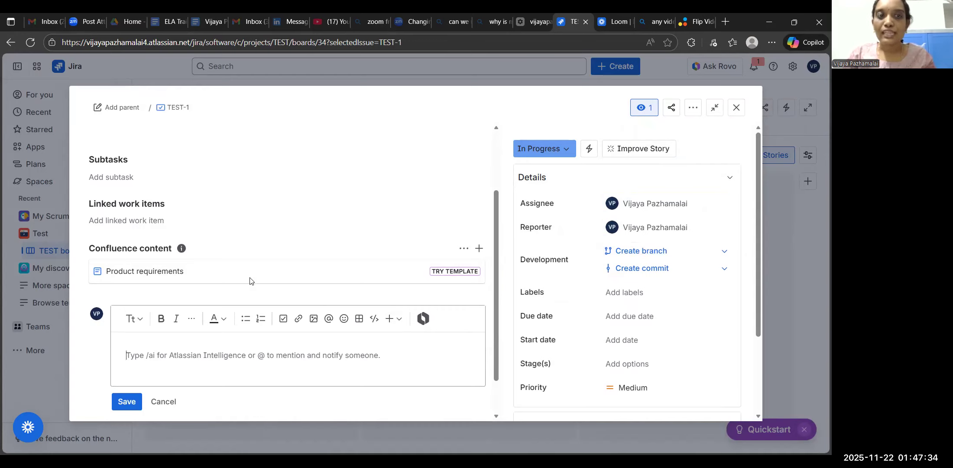
scroll(250, 281, "up", 2)
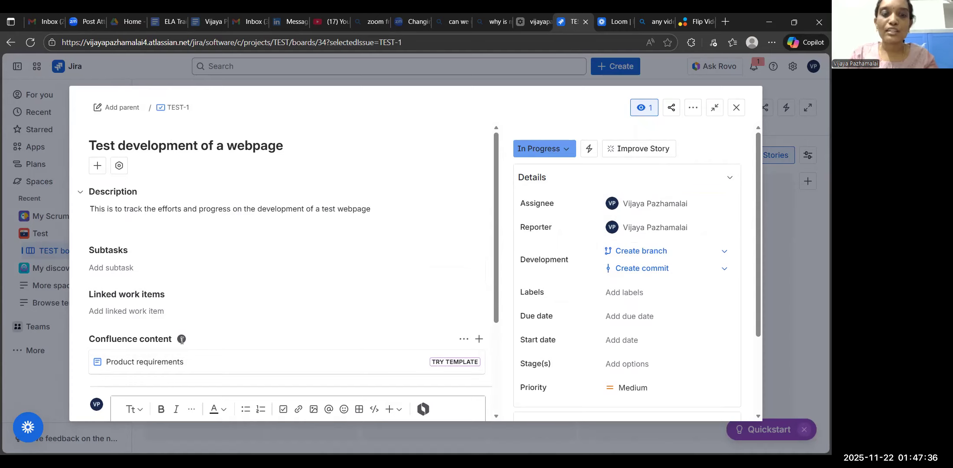
scroll(182, 339, "down", 3)
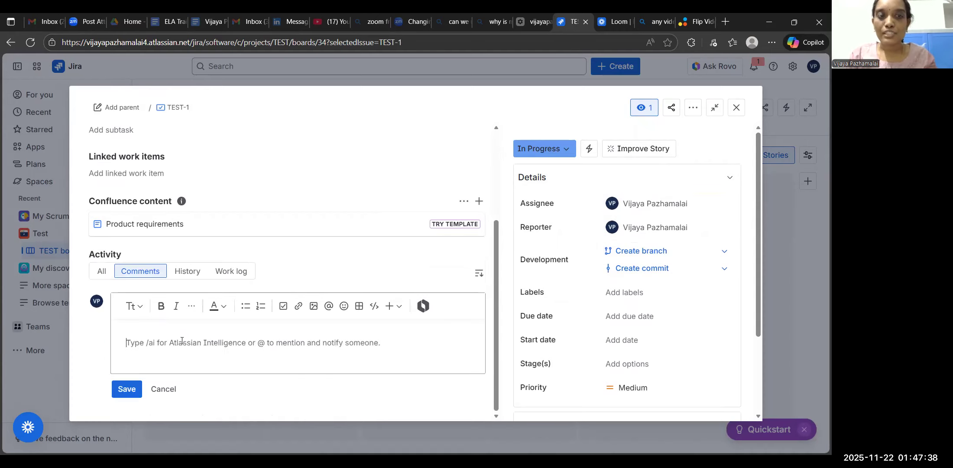
type("UI")
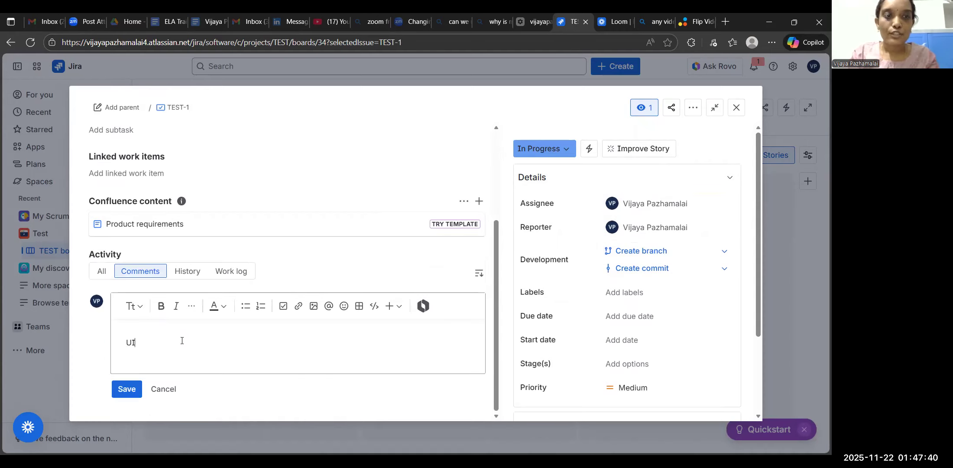
type(" work i")
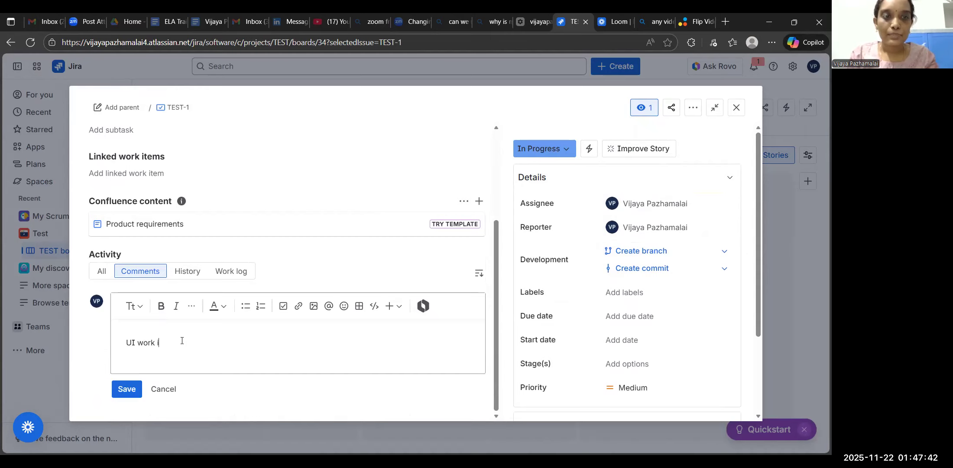
type("s complete")
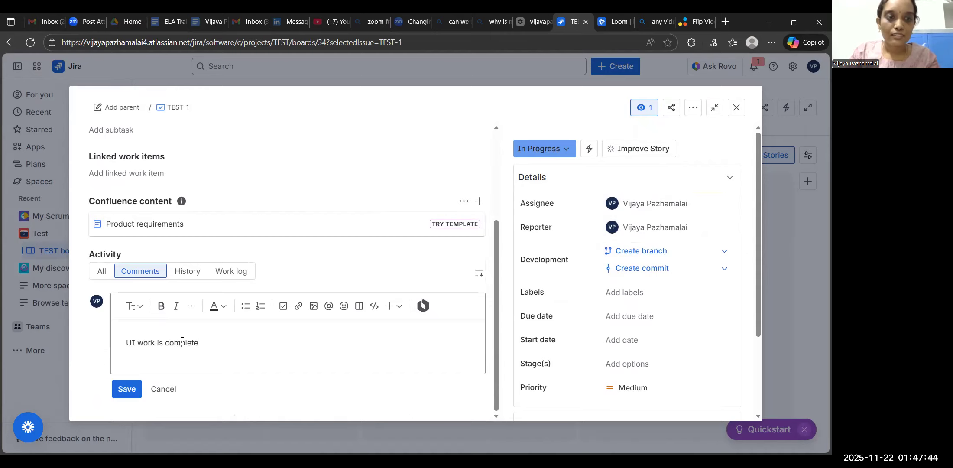
left_click(127, 389)
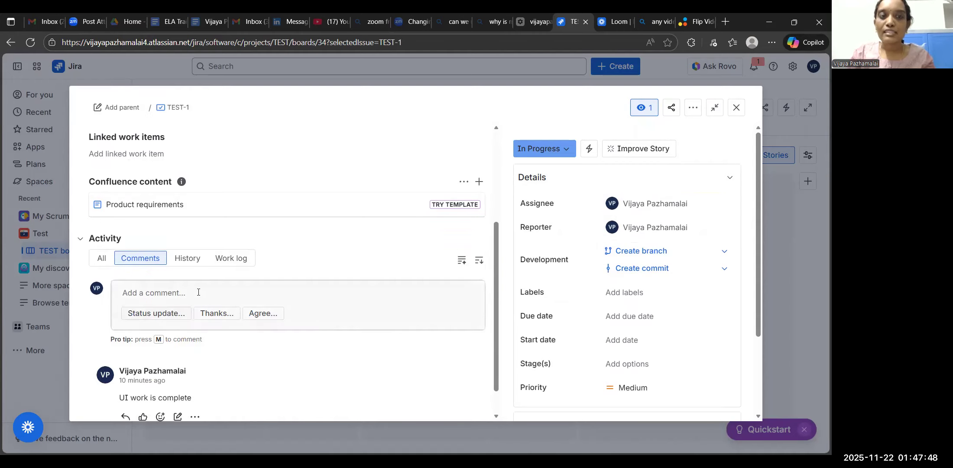
Add and save a second comment on the story reading "Awaiting team mates inputs".
left_click(198, 292)
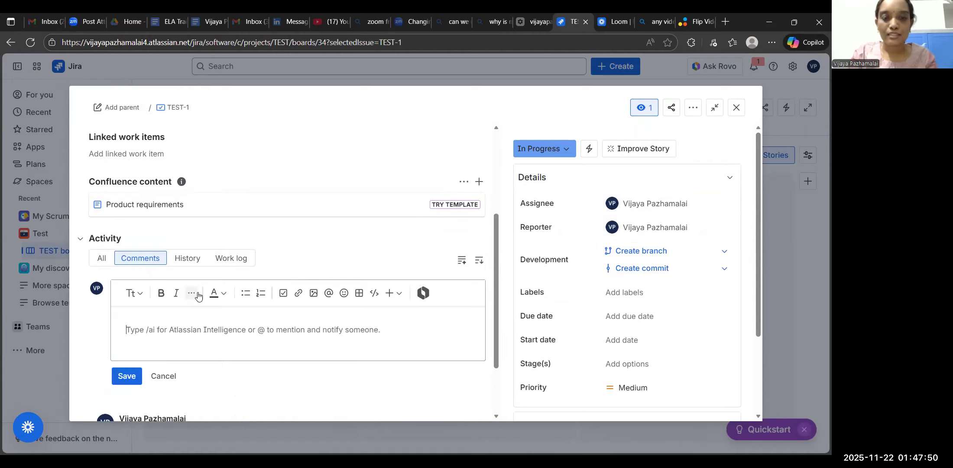
type("Awaiti")
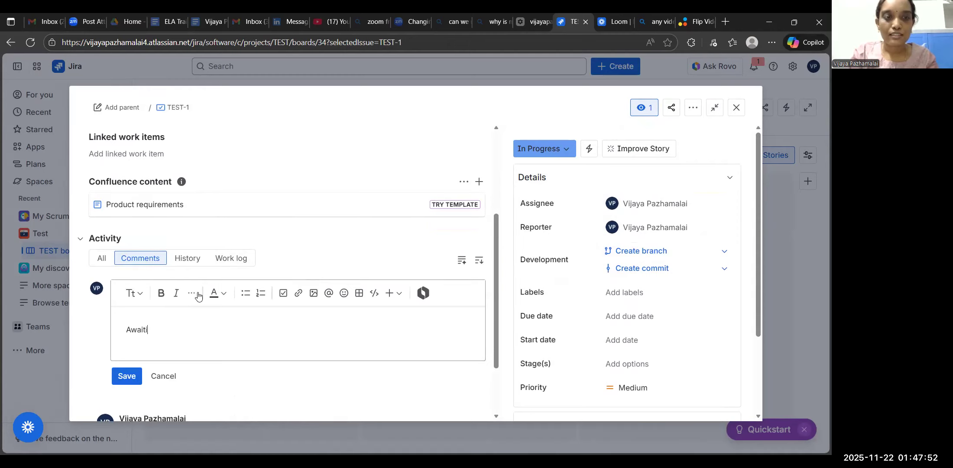
type("ng team mates")
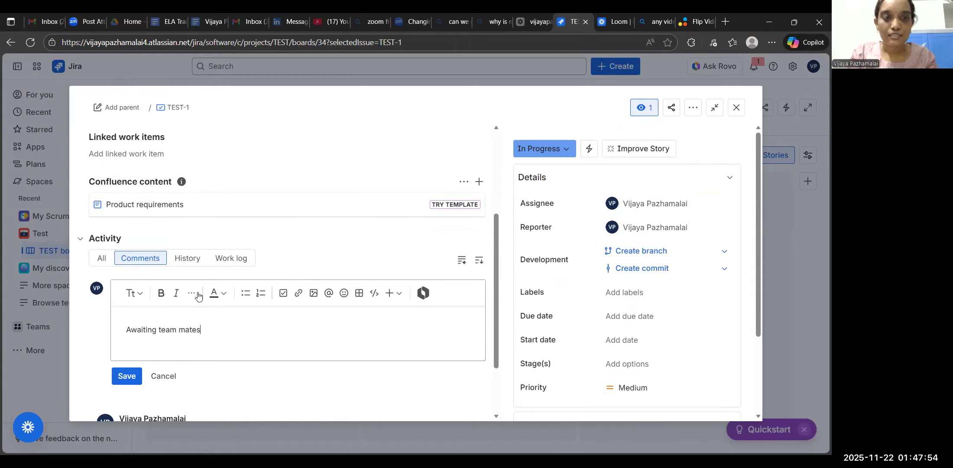
type(" inputs")
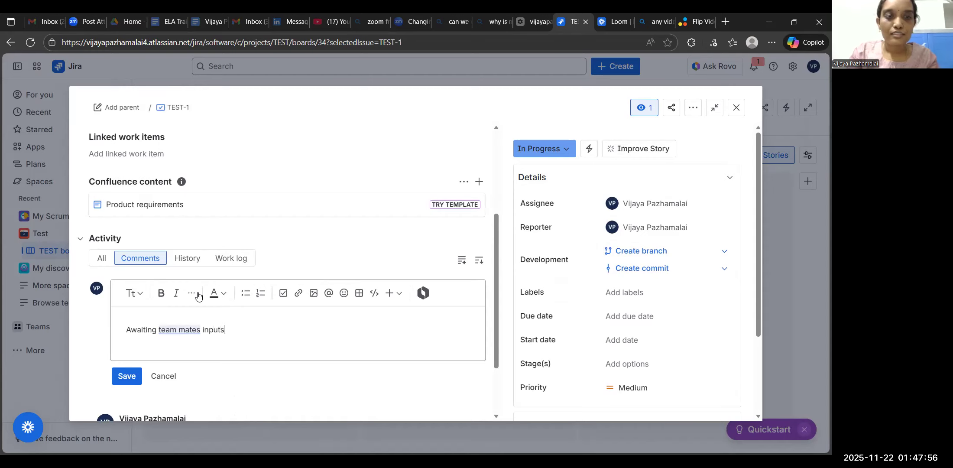
left_click(126, 381)
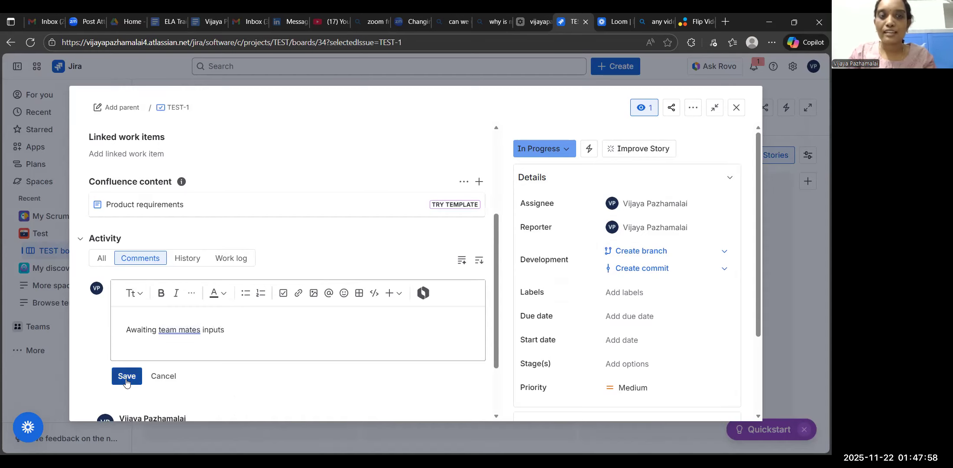
Set the webpage development story's status to Done.
left_click(541, 148)
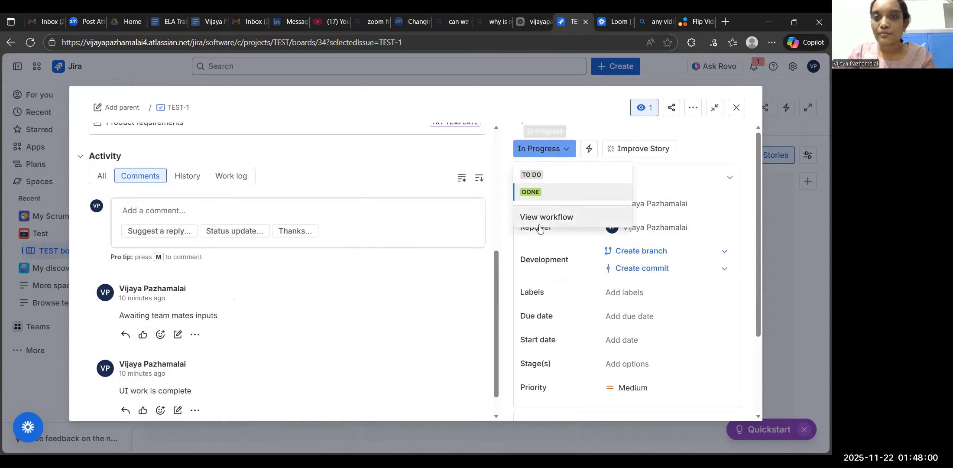
left_click(571, 120)
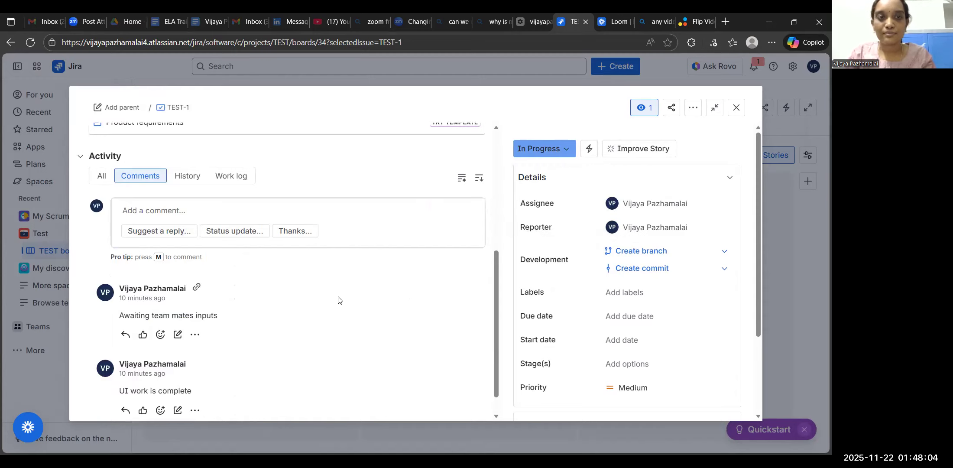
scroll(339, 299, "up", 3)
left_click(559, 151)
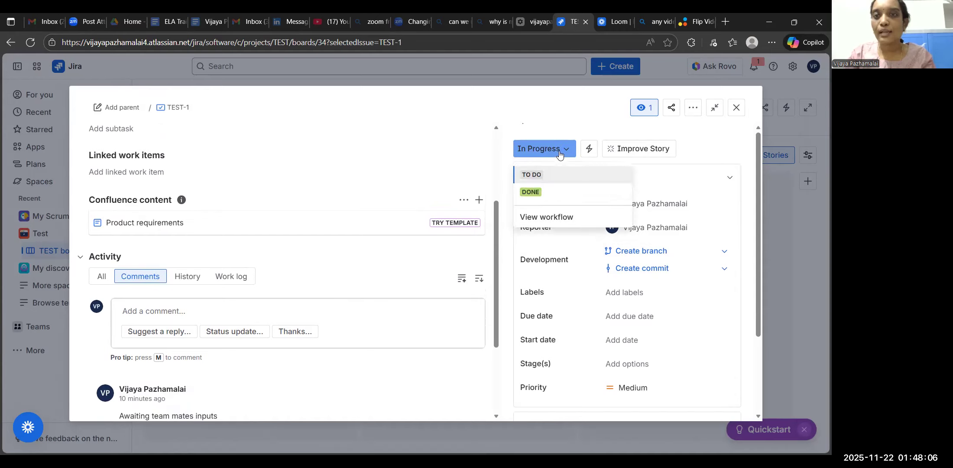
left_click(538, 192)
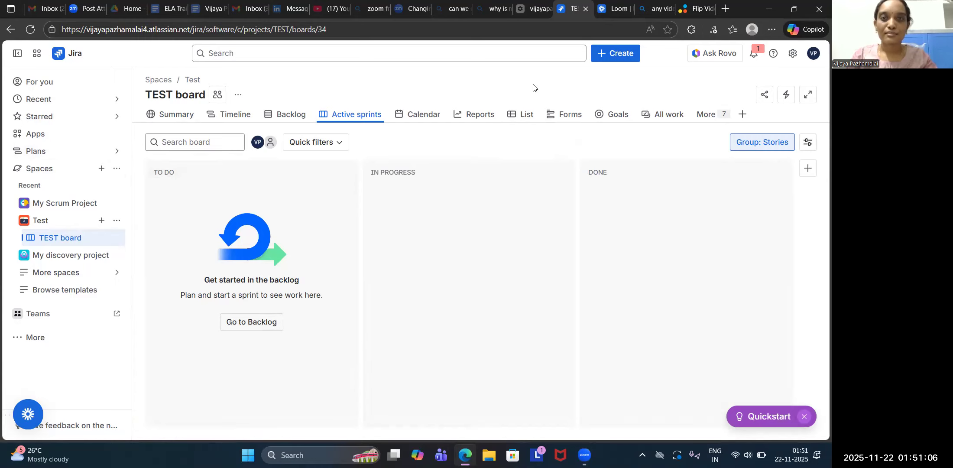
From the backlog, create a Kanban board named "Test Kanban" in the Test space, including all work items from the space.
left_click(294, 118)
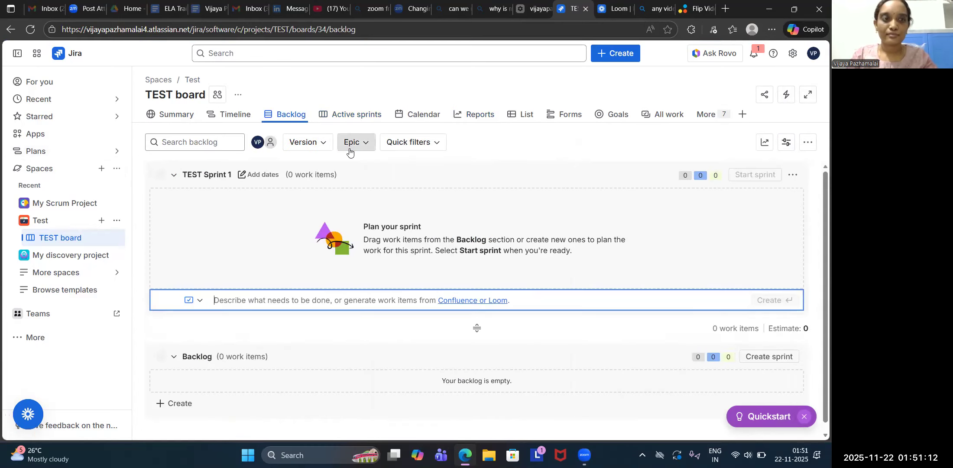
left_click(116, 220)
left_click(99, 220)
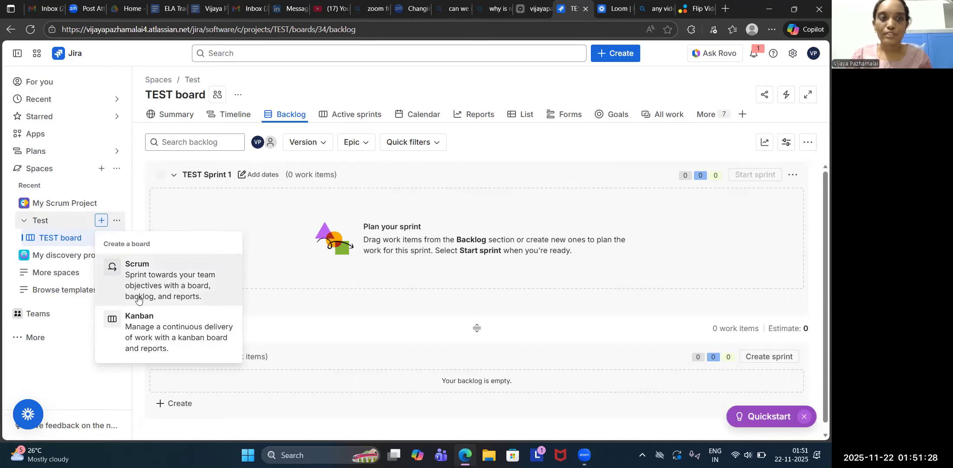
left_click(146, 332)
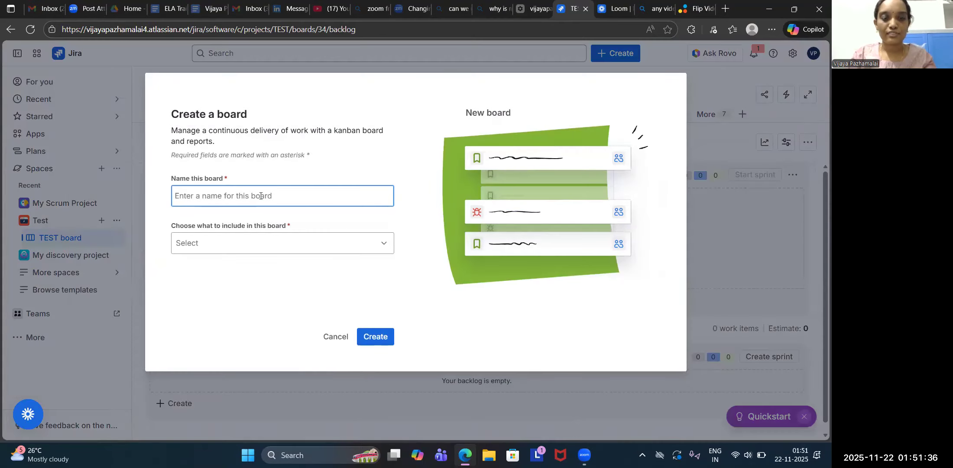
type("Test Kanba")
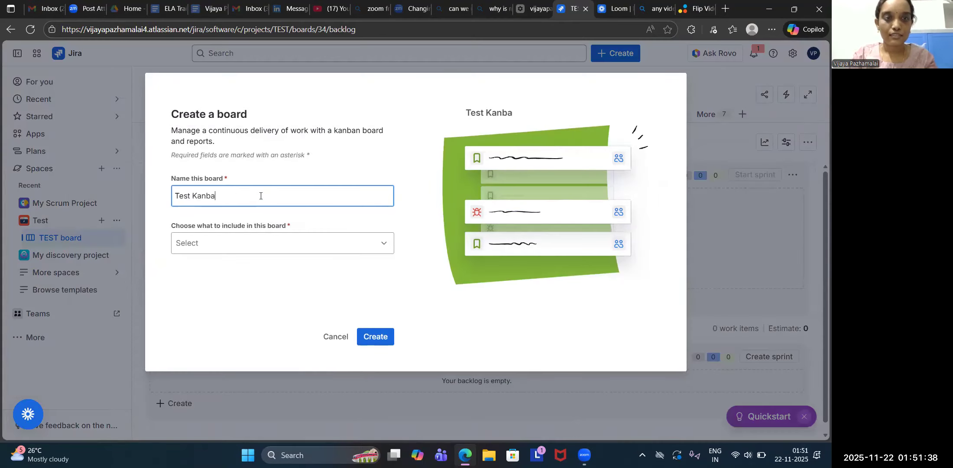
type("n")
left_click(270, 249)
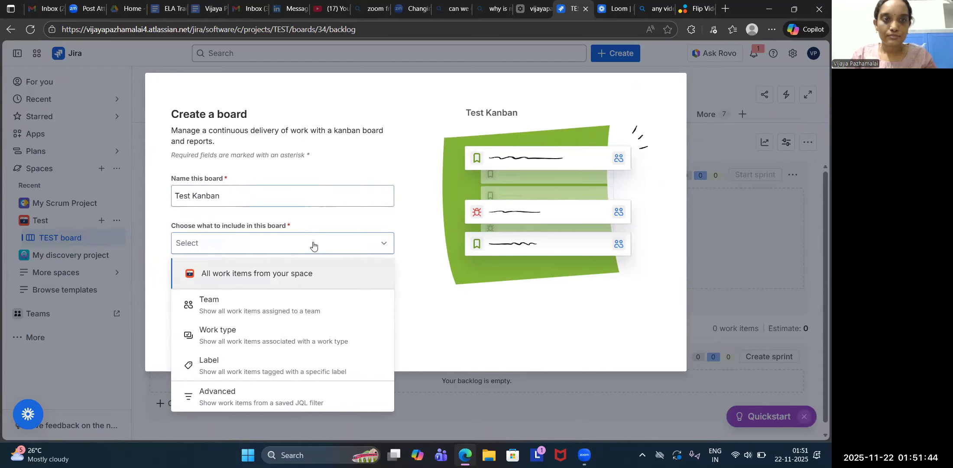
left_click(344, 272)
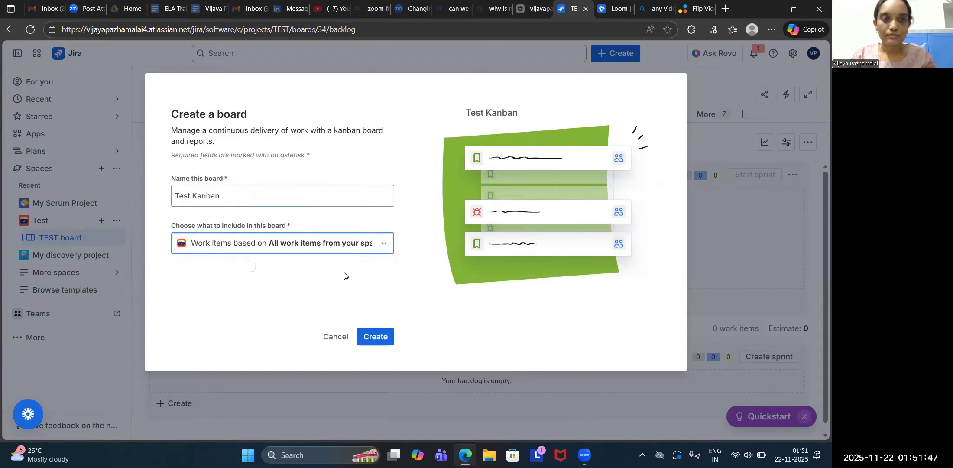
left_click(371, 341)
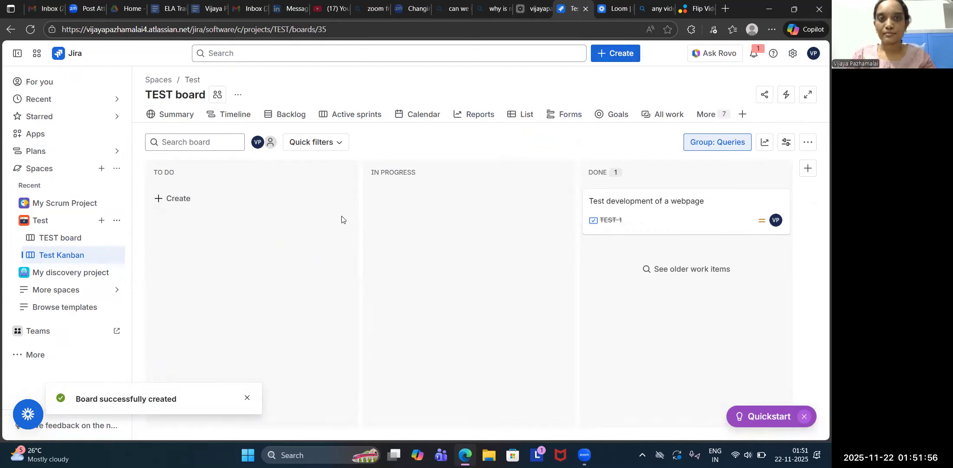
Add a work item titled "Test" to the To Do column and another titled "Test" to the In Progress column.
left_click(177, 199)
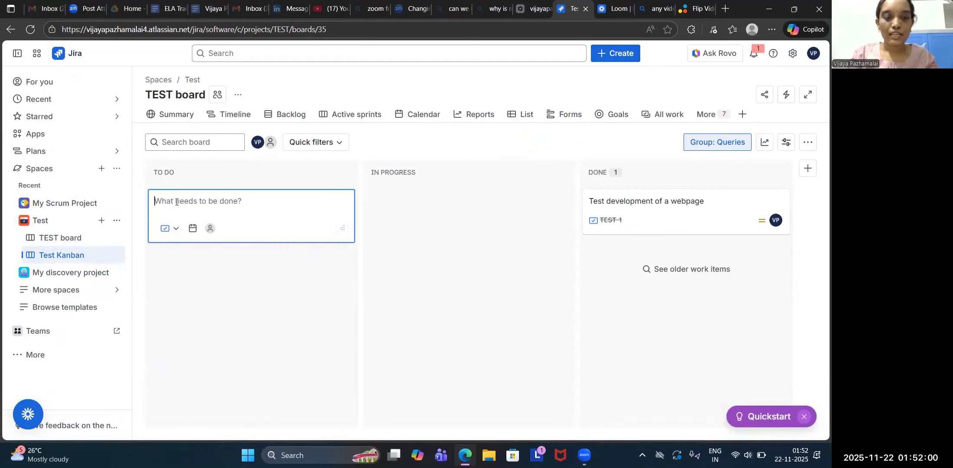
type("Test")
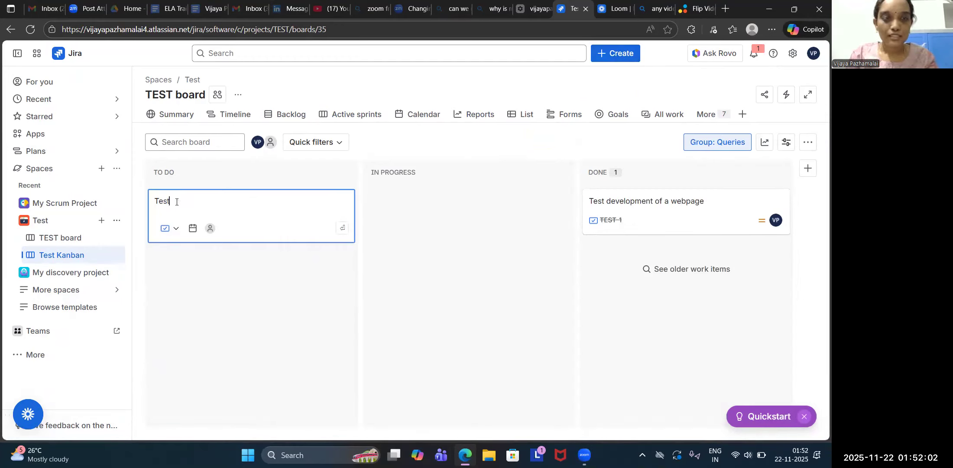
key("Return")
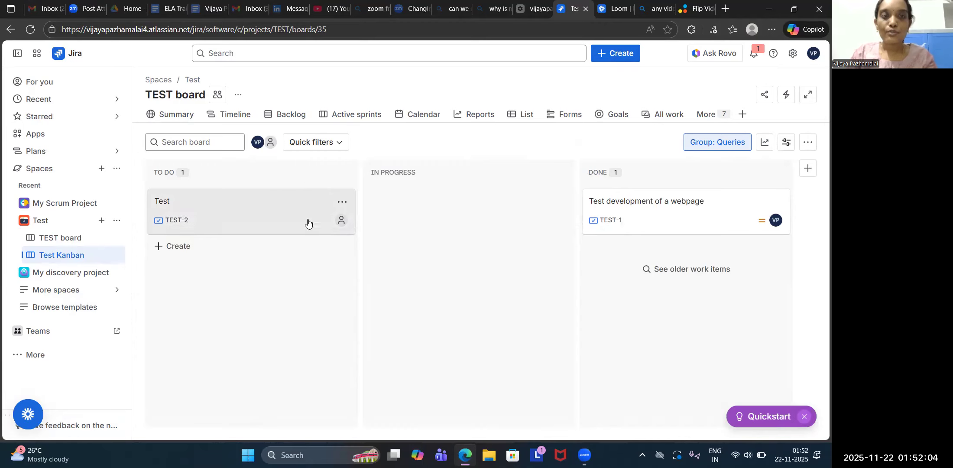
left_click(425, 203)
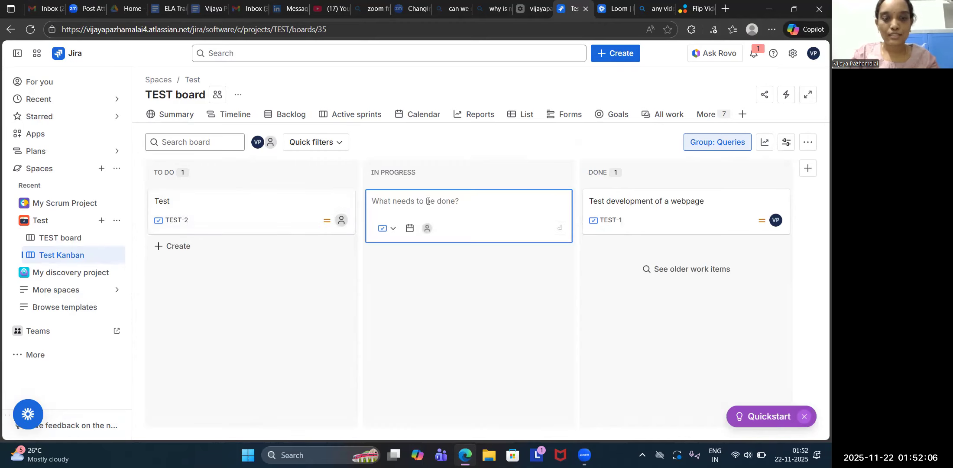
type("Test")
key("Return")
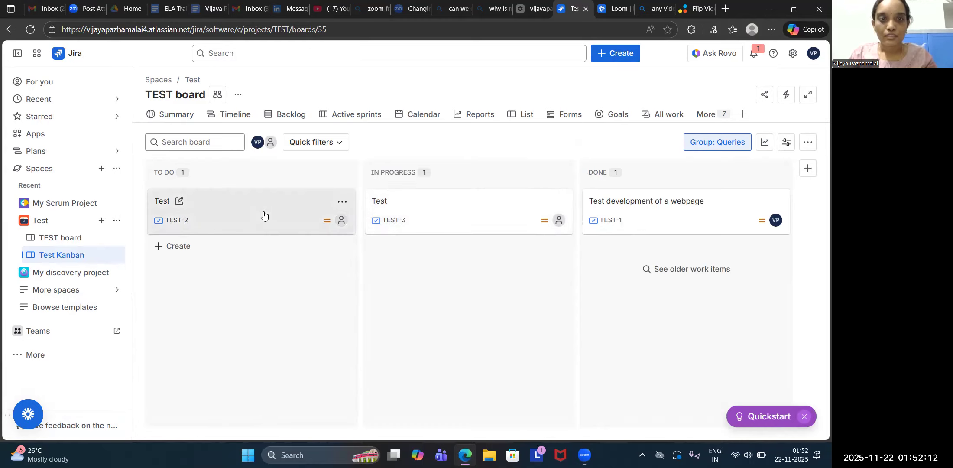
Rename the To Do work item to "Test1".
left_click(179, 201)
right_click(178, 200)
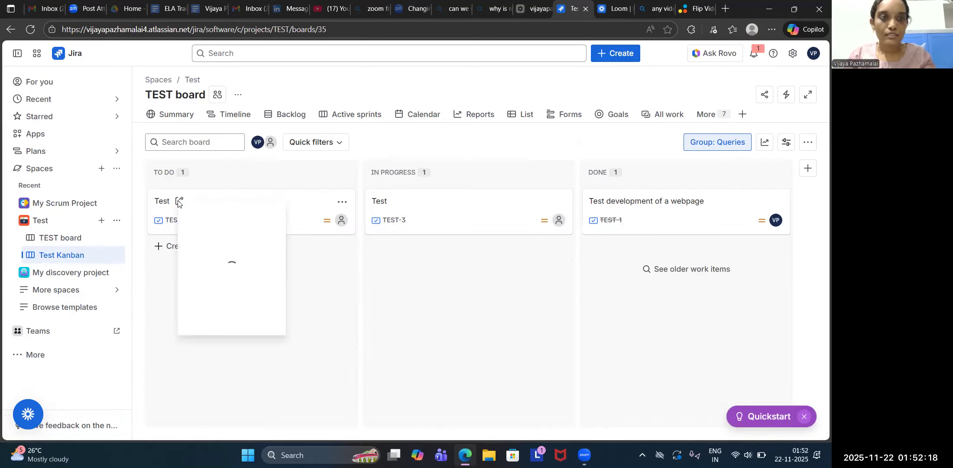
left_click(178, 202)
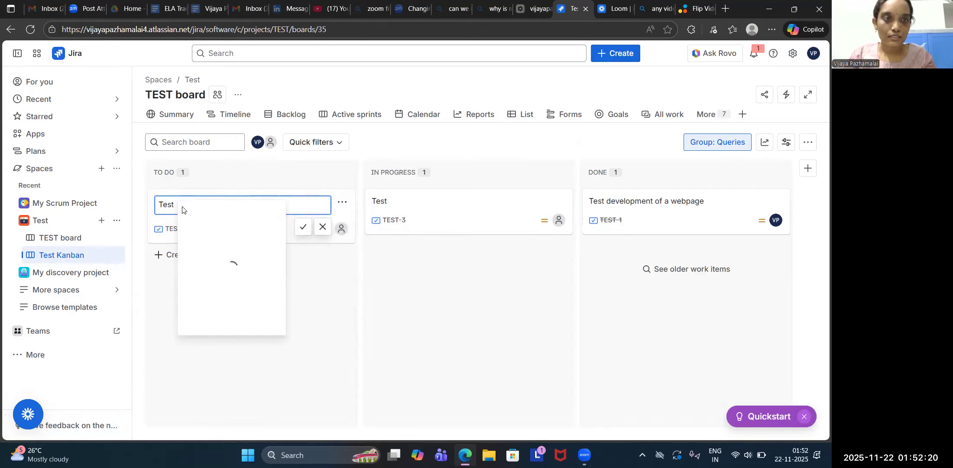
type("1")
mouse_move(201, 212)
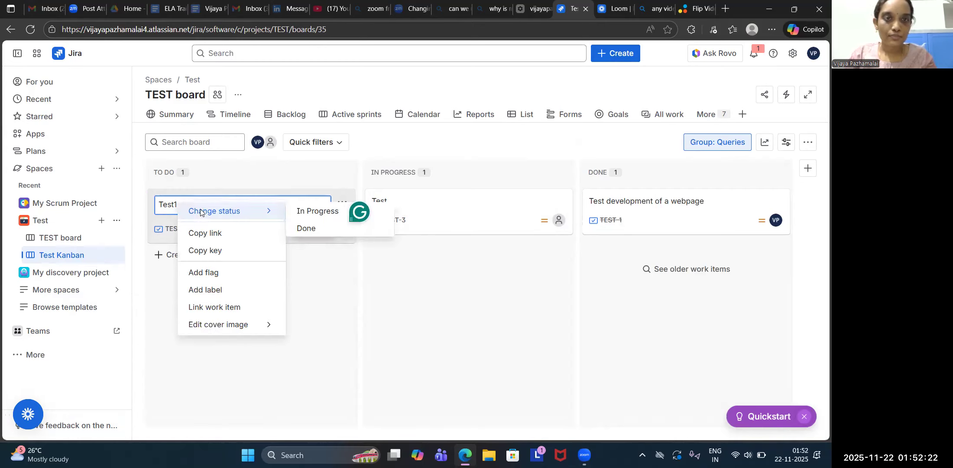
left_click(301, 229)
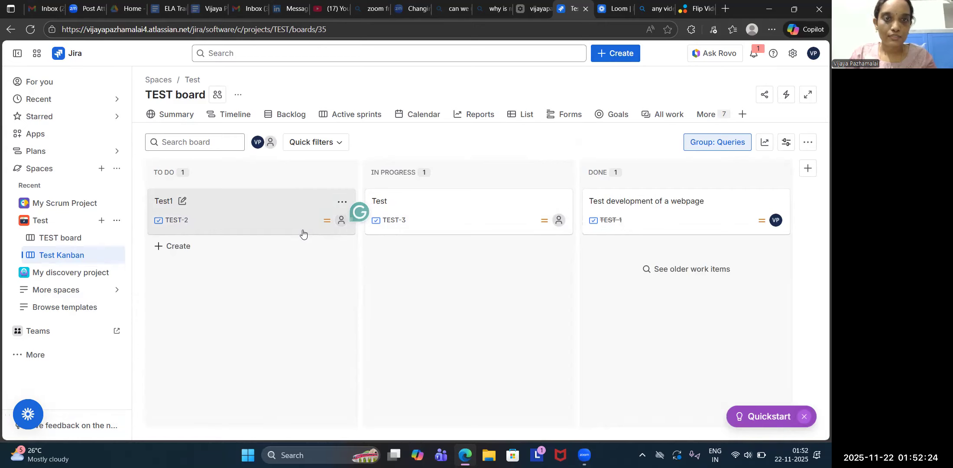
Rename the In Progress work item to "Test2" and save the new title.
left_click(397, 199)
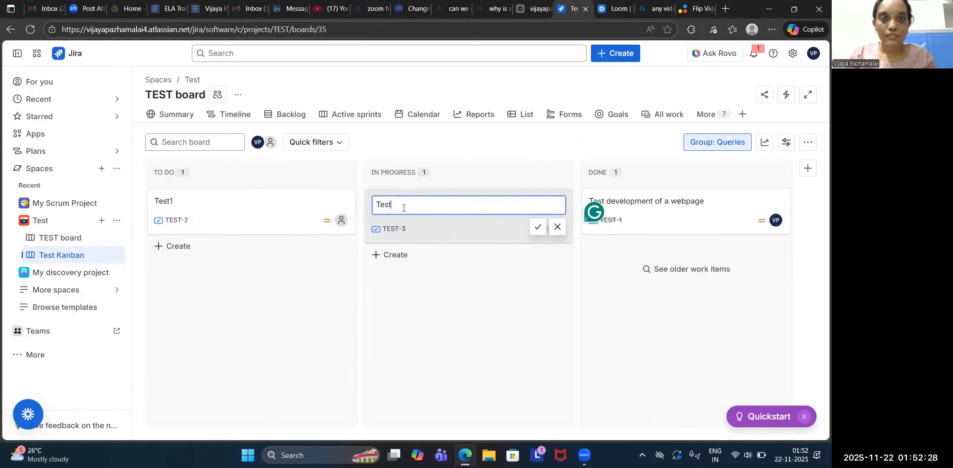
type("2")
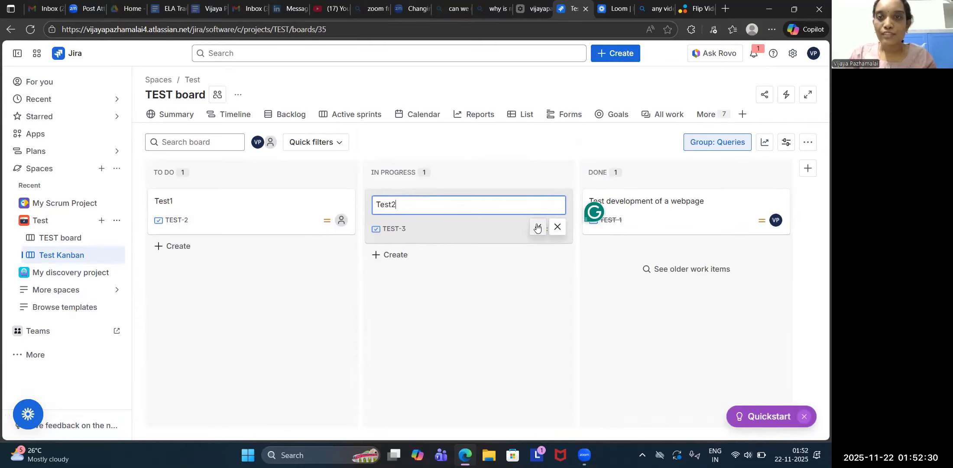
left_click(537, 227)
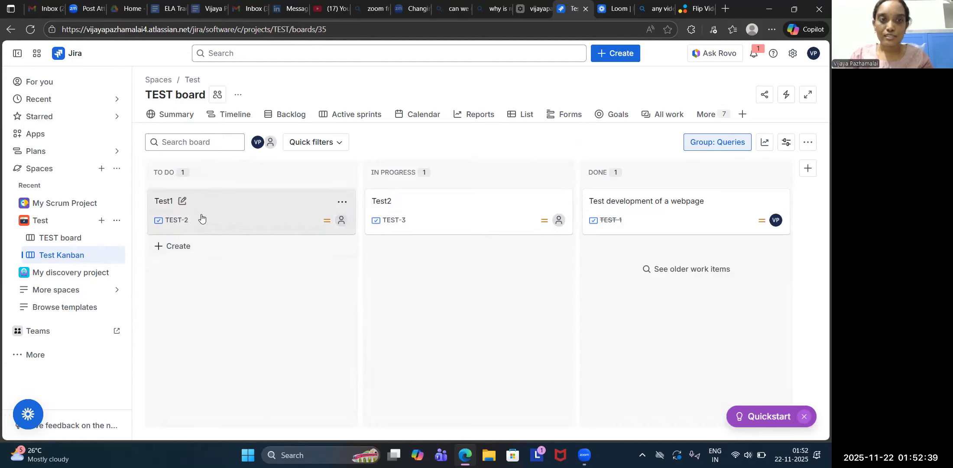
Move the Test1 card to In Progress, and bring first Test2 and finally Test1 into the Done column.
left_click_drag(209, 210, 447, 261)
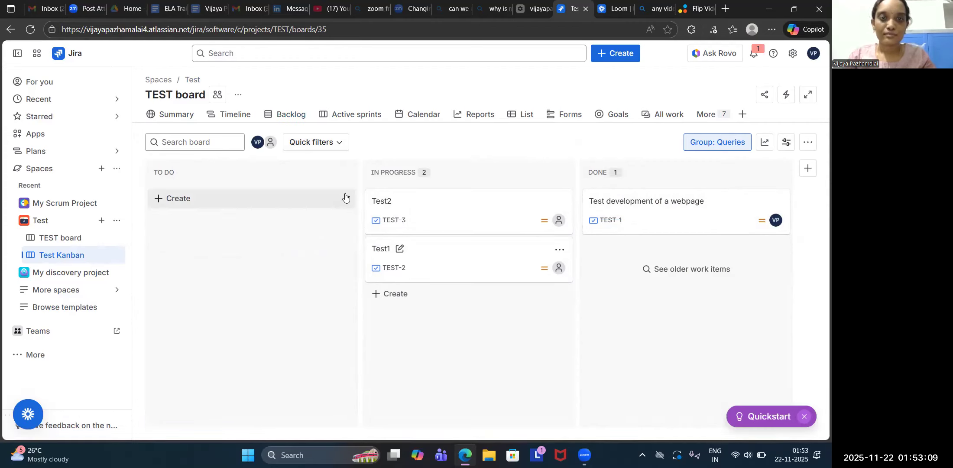
left_click_drag(444, 202, 685, 255)
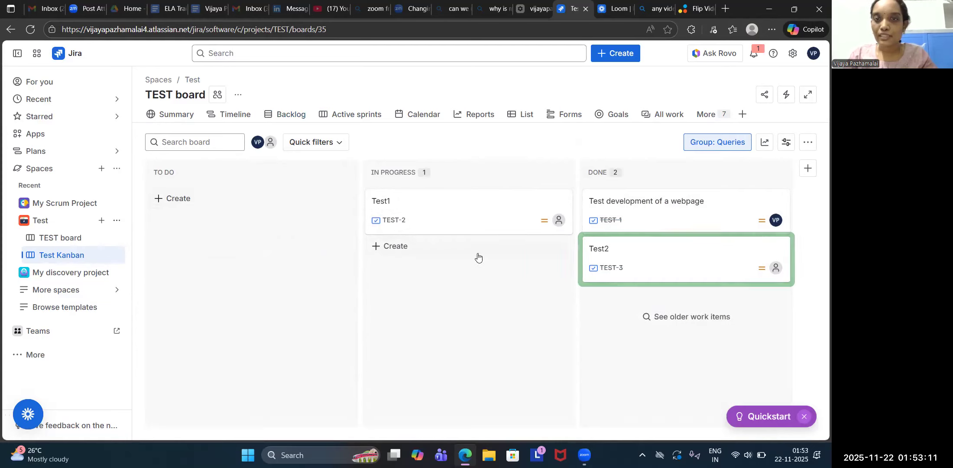
left_click_drag(457, 210, 623, 295)
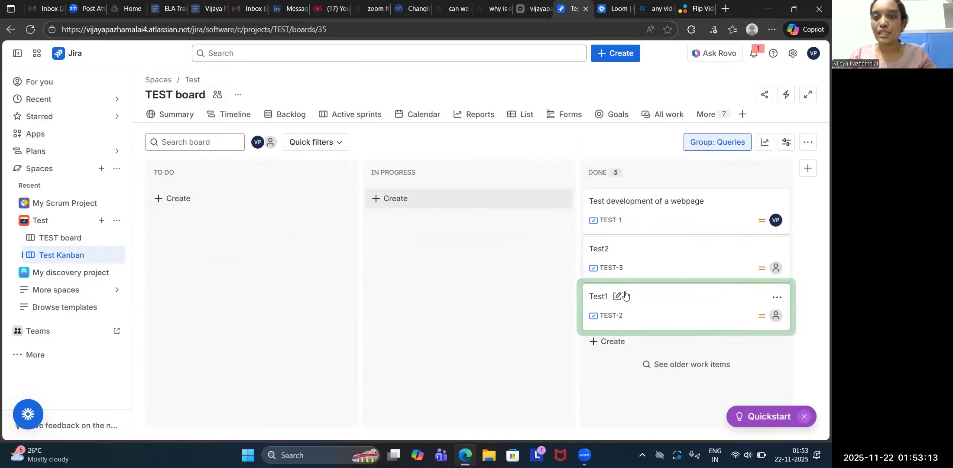